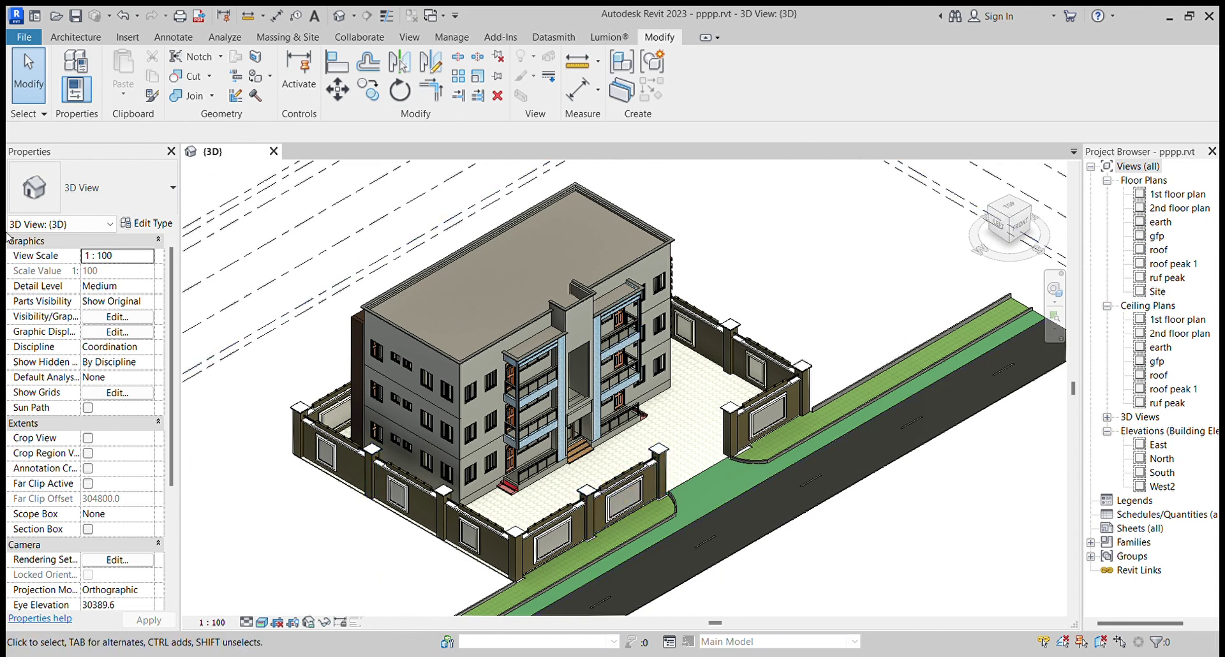
- Create an in-place Generic Models component and start a sweep with its path picked from 3D edges
left_click(90, 40)
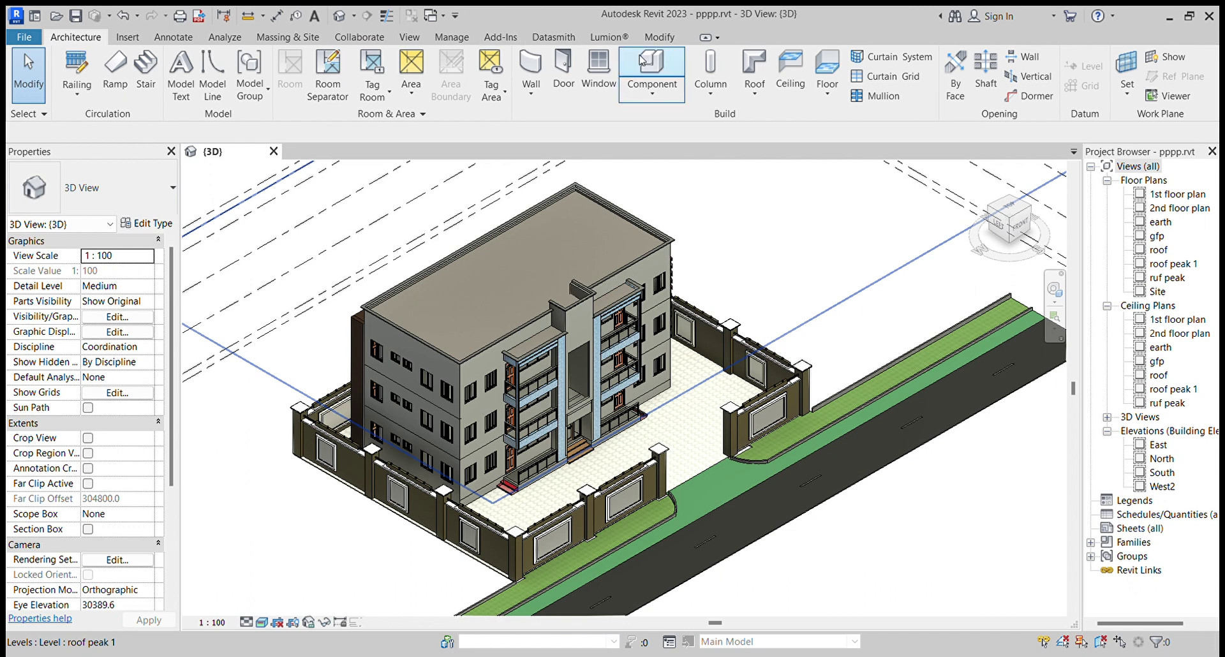
left_click(652, 89)
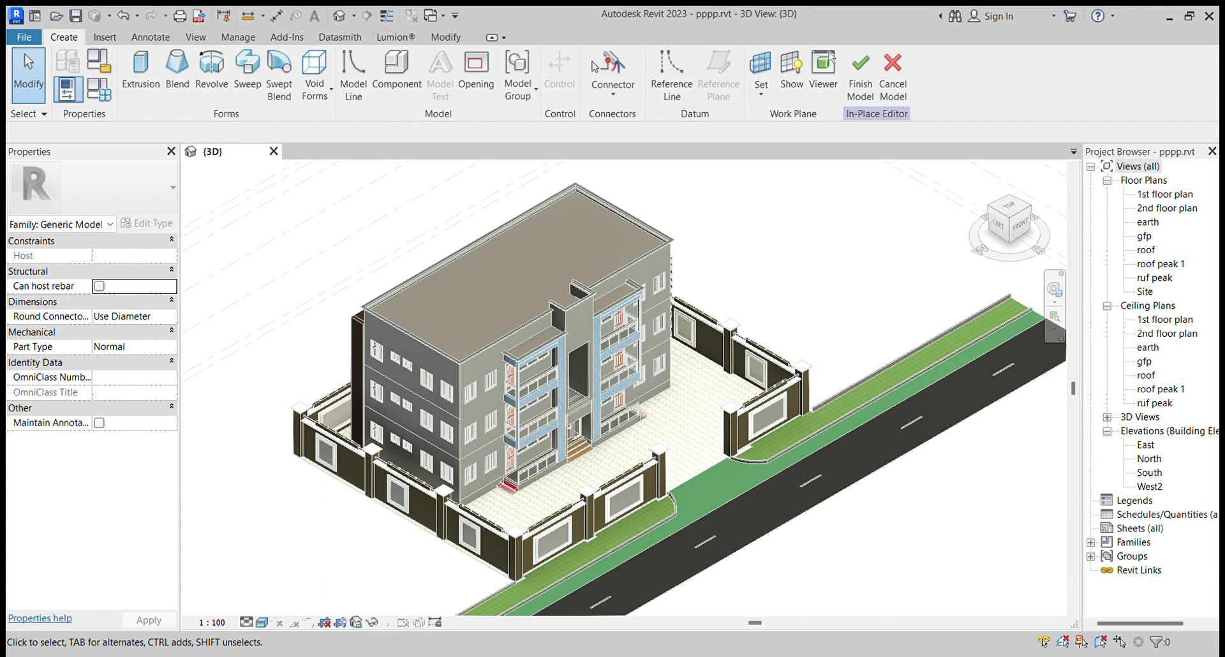
left_click(245, 75)
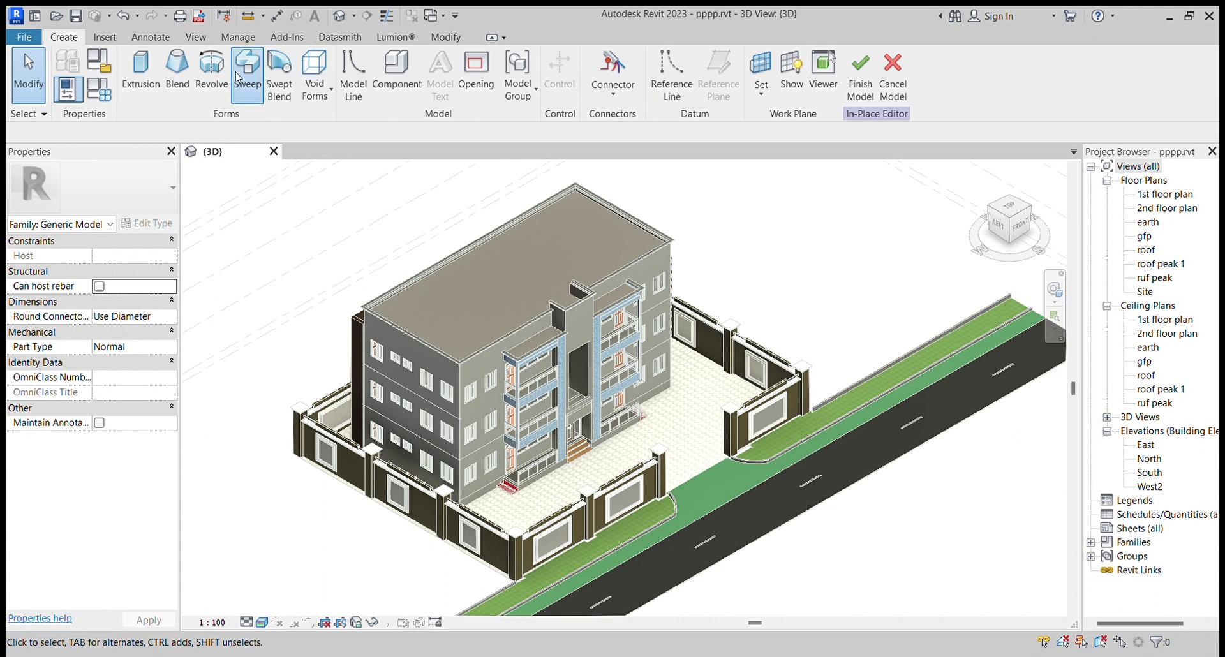
left_click(756, 90)
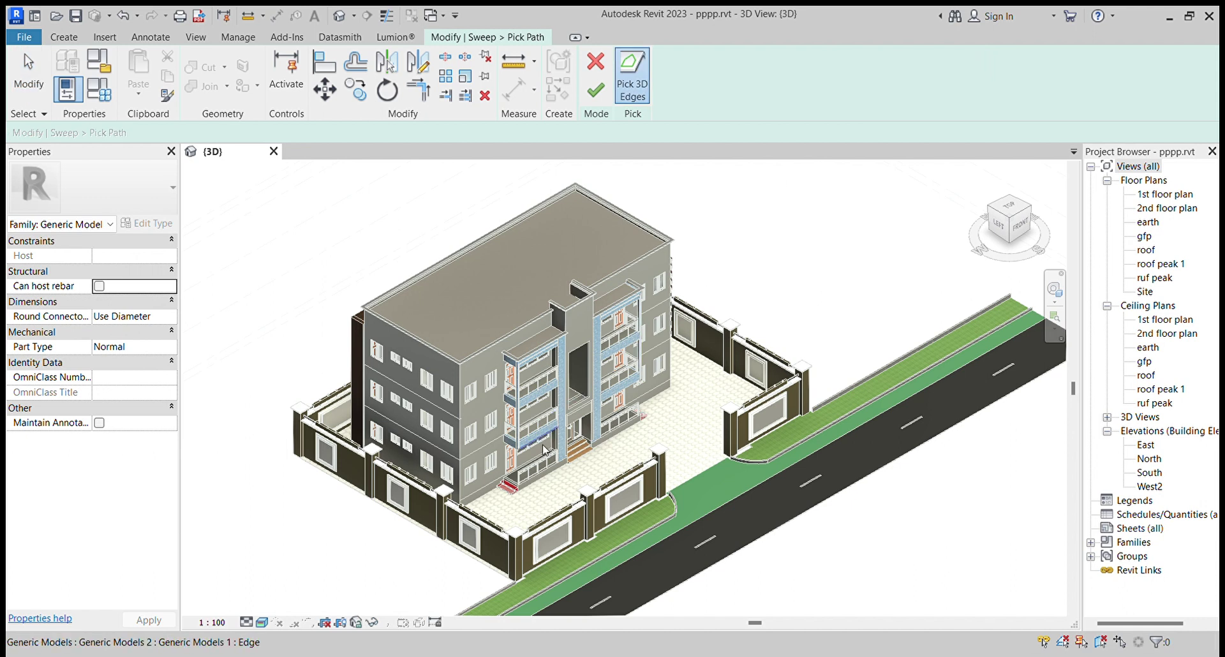
- Pick the four edges of the outermost top-floor window opening on the front facade as the sweep path and finish the path
scroll(475, 447, "up", 3)
left_click(1027, 234)
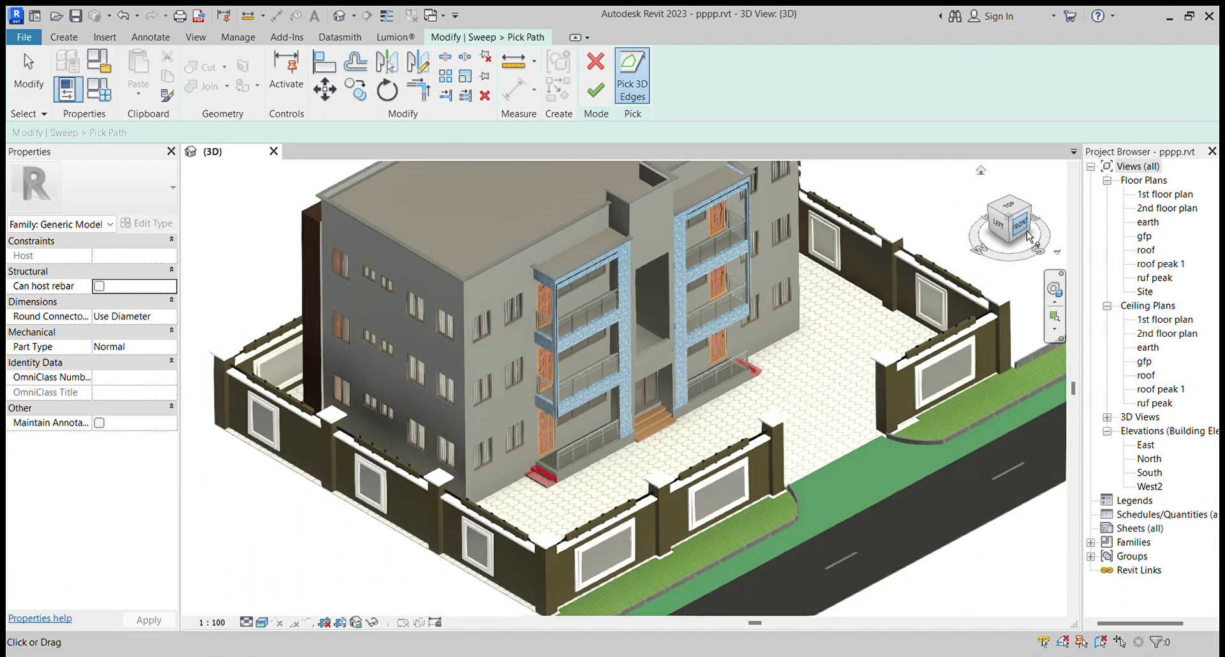
scroll(553, 372, "up", 10)
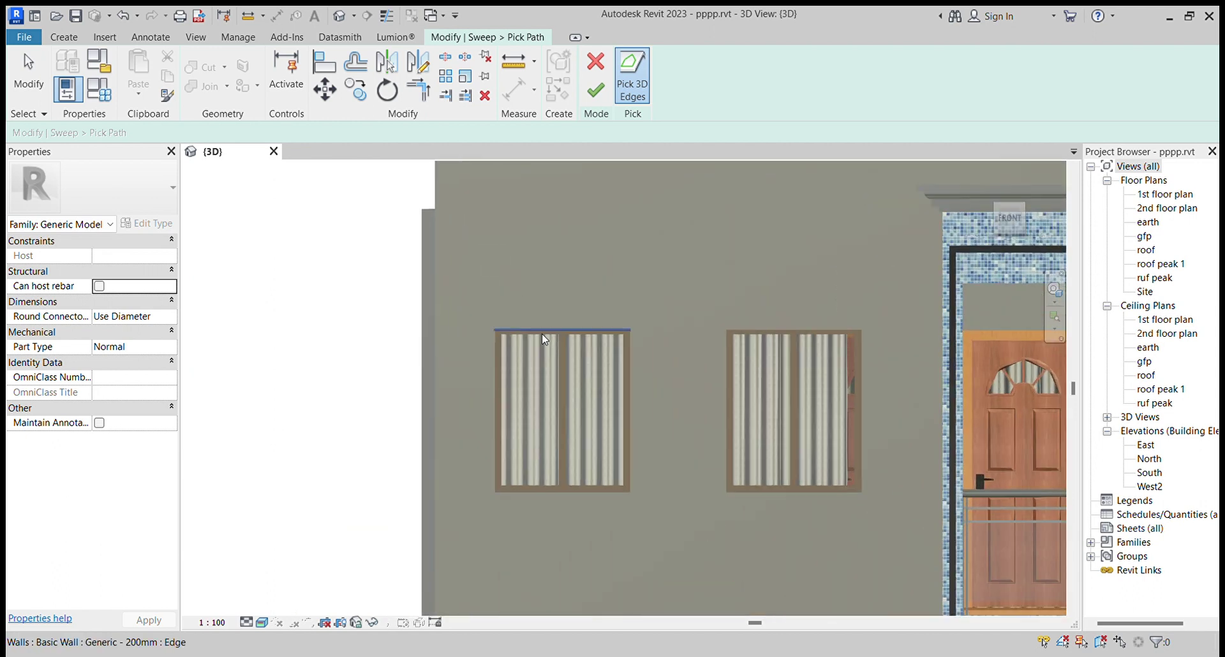
left_click(530, 330)
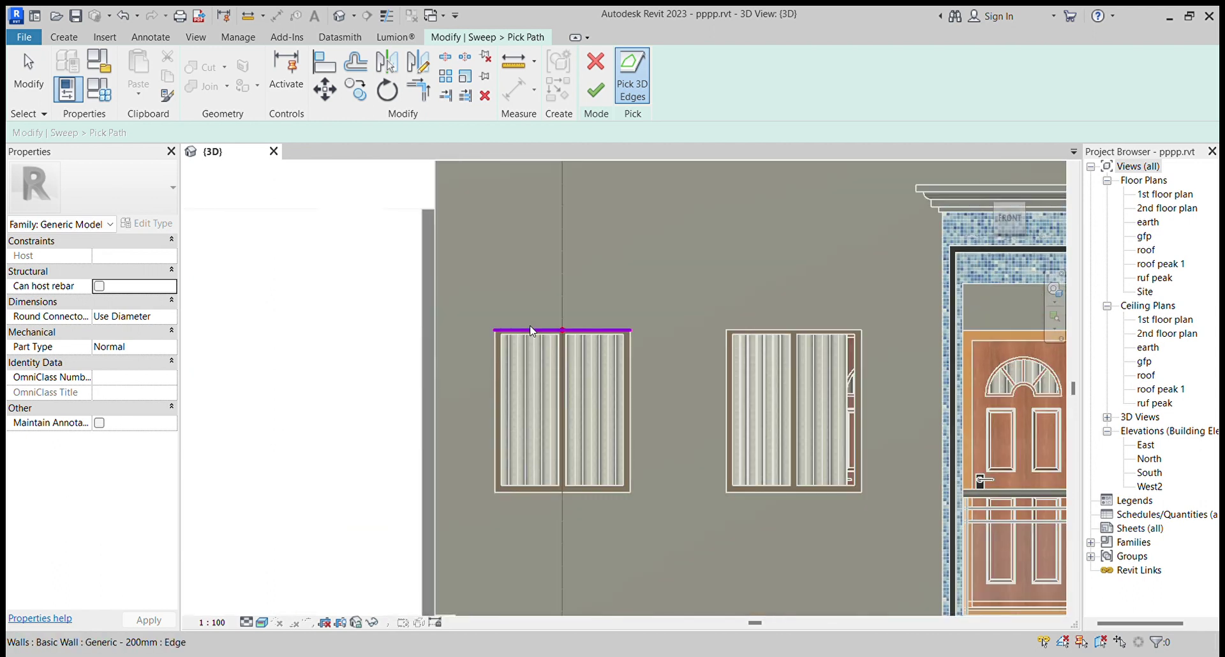
left_click(628, 391)
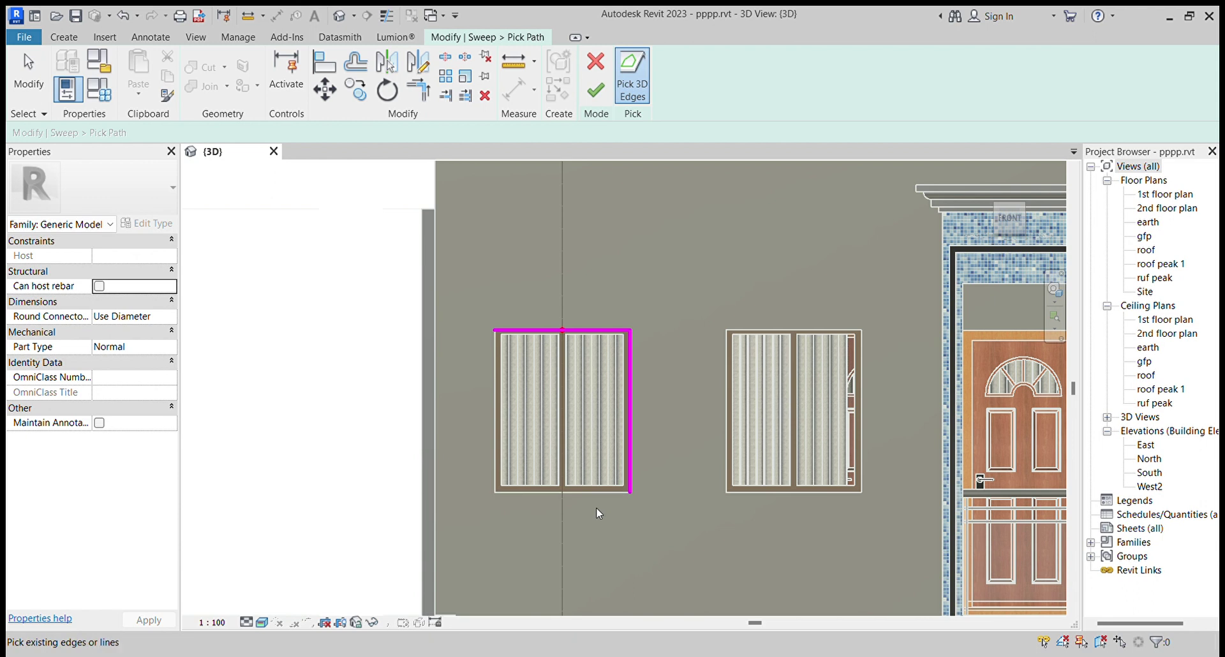
left_click(596, 492)
left_click(495, 418)
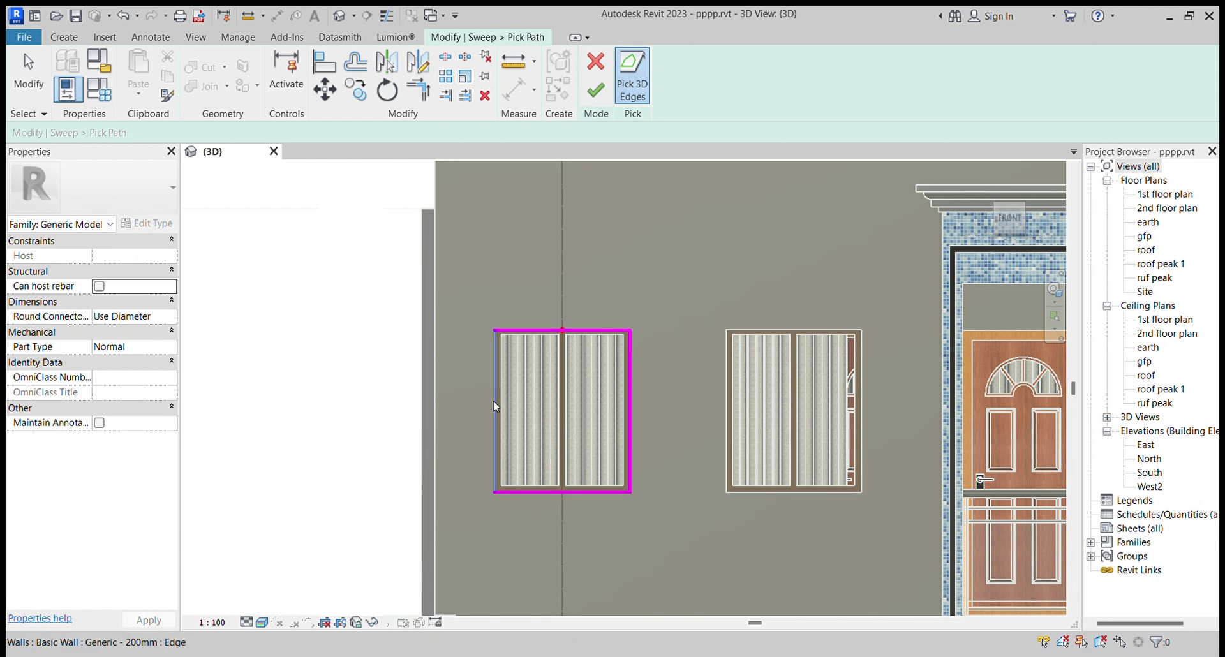
left_click(493, 401)
scroll(605, 361, "down", 3)
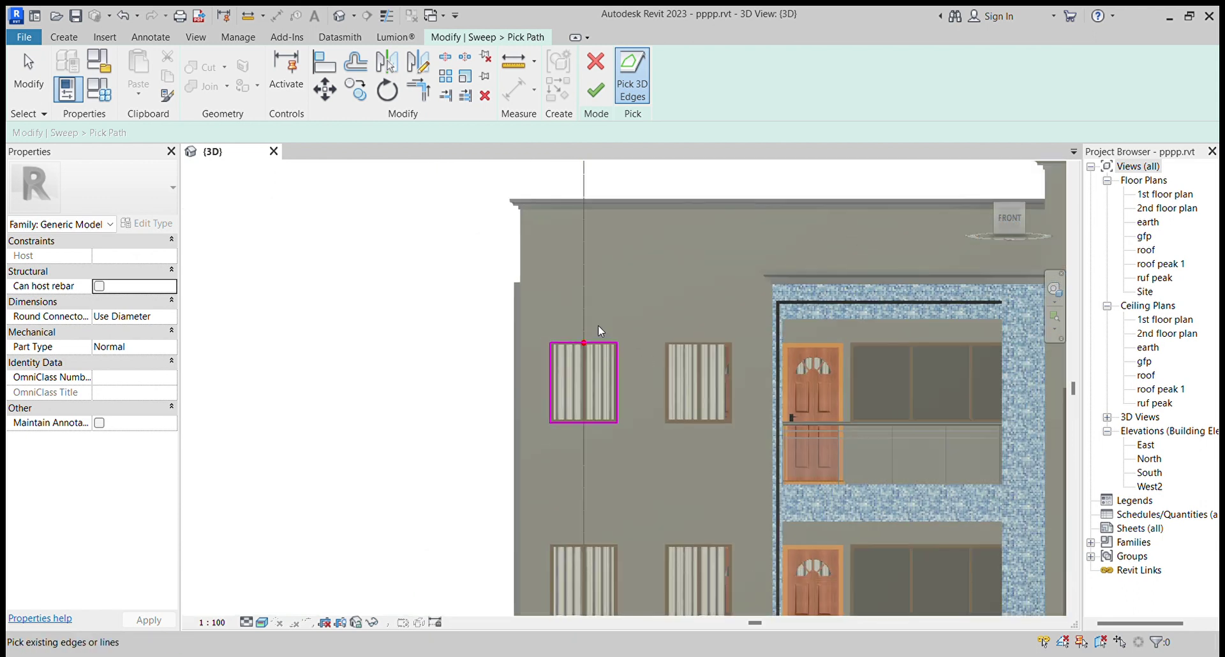
scroll(596, 348, "up", 3)
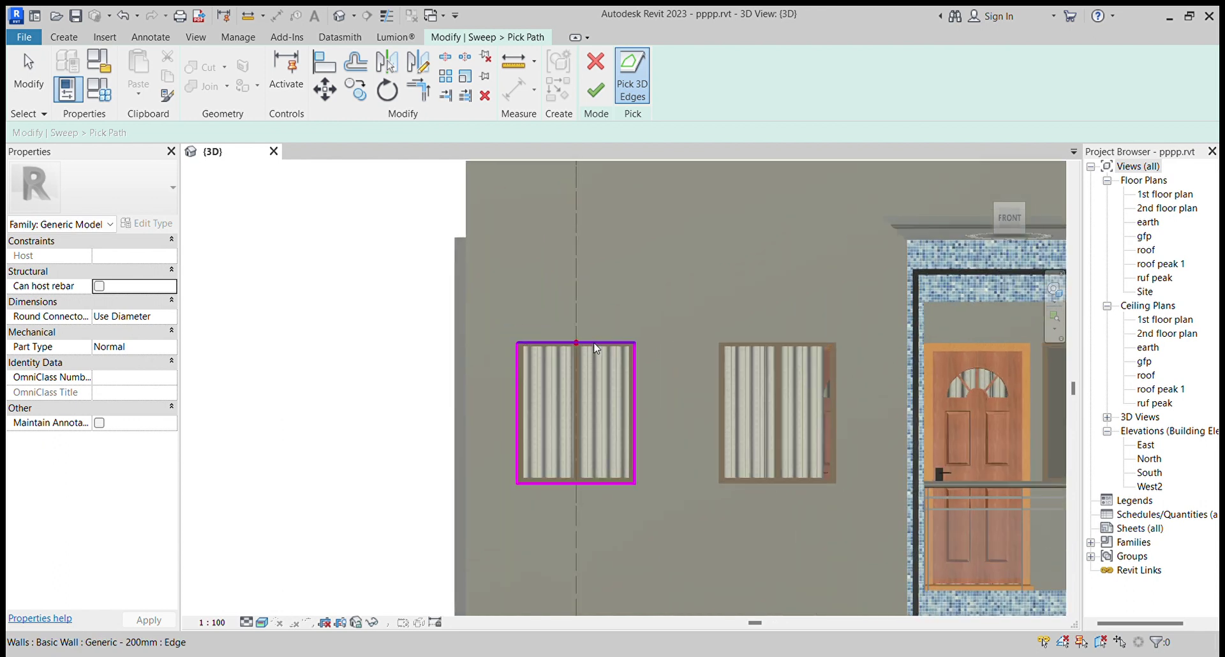
left_click(593, 93)
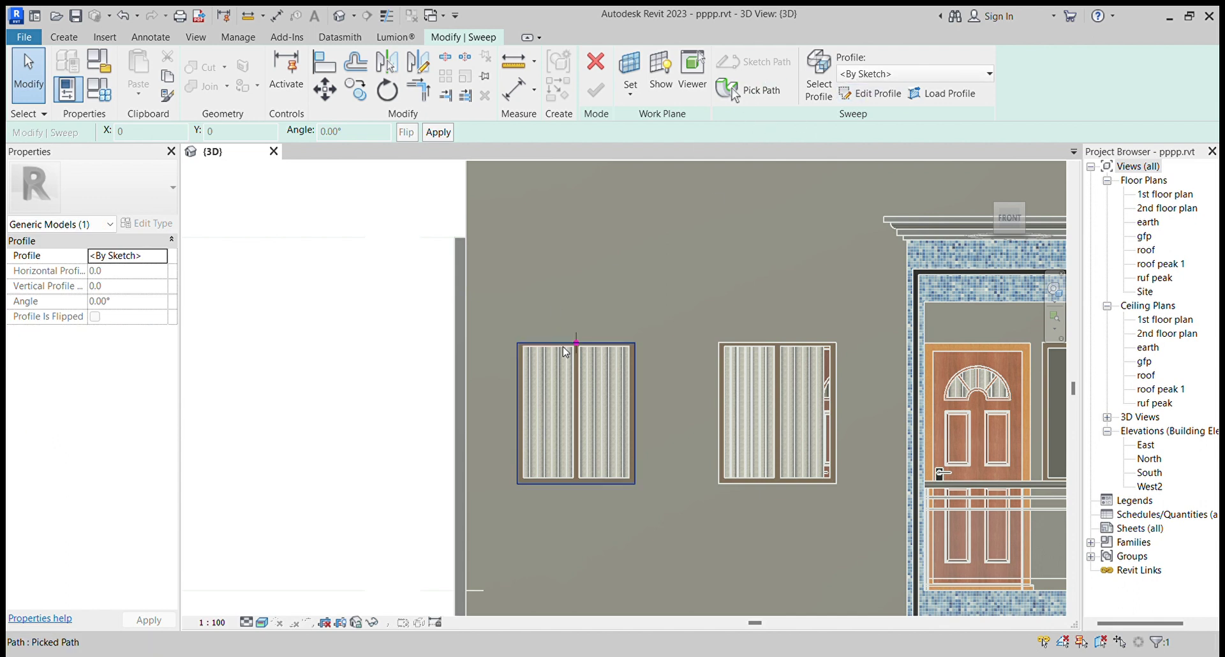
- Start editing the sweep profile in the left view and draw a 120 mm vertical line up from the path's origin point
scroll(566, 350, "up", 2)
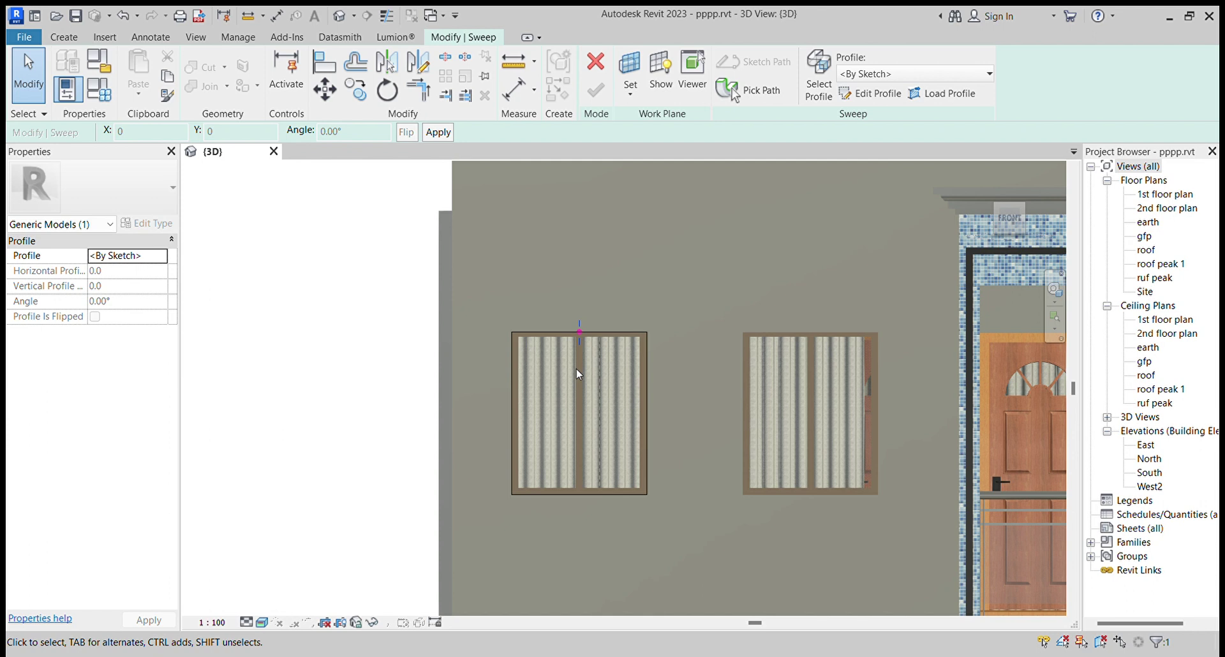
left_click(869, 95)
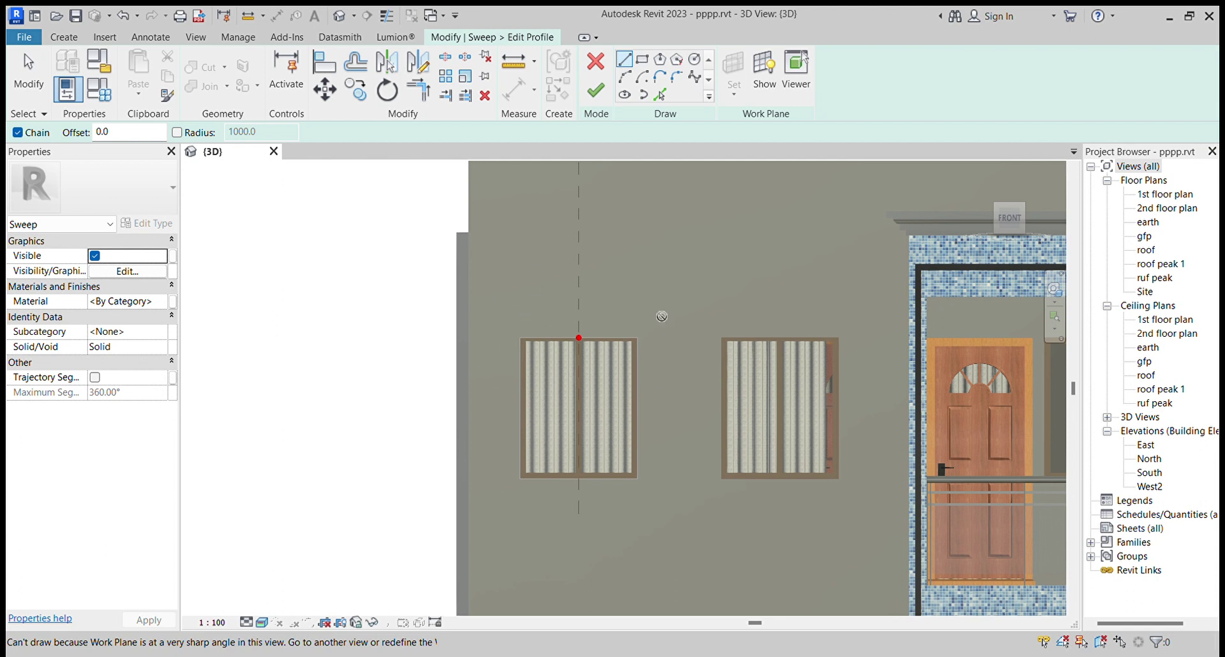
mouse_move(1005, 220)
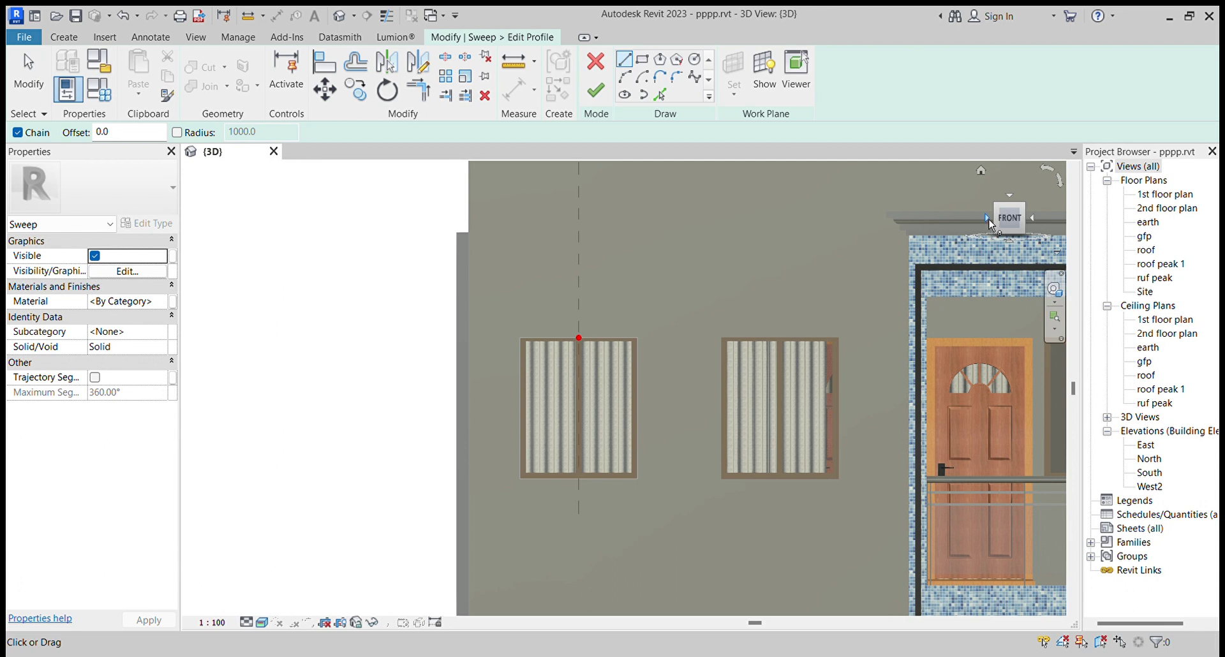
left_click(989, 220)
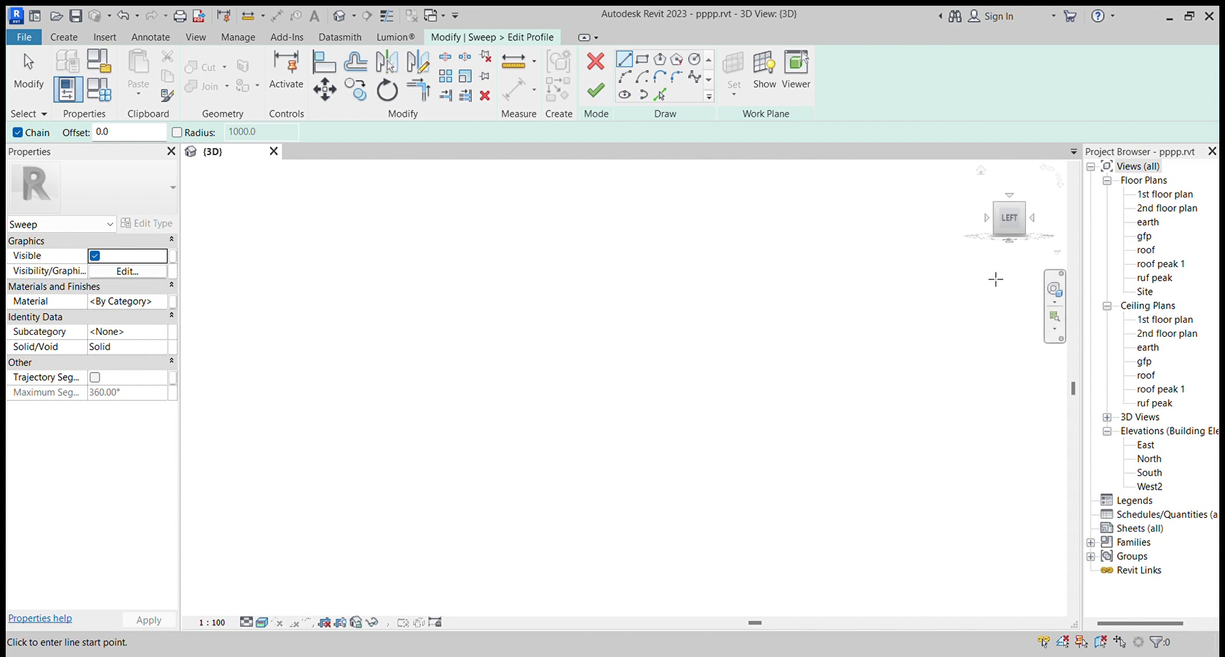
scroll(650, 370, "up", 10)
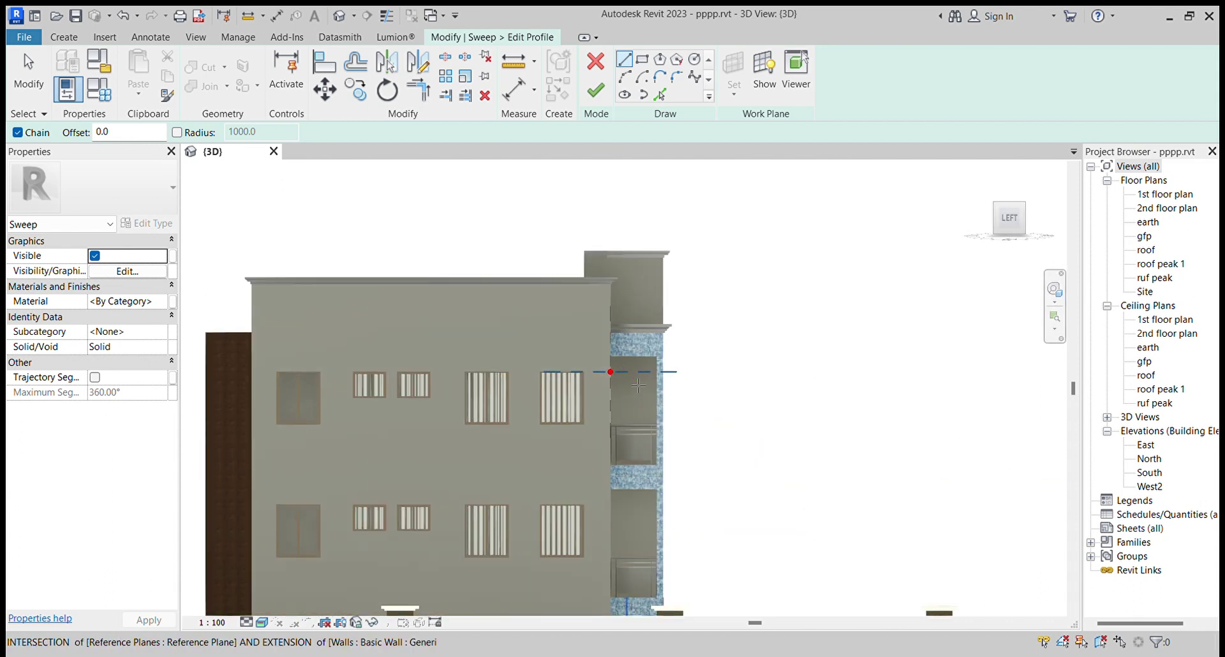
scroll(615, 363, "up", 2)
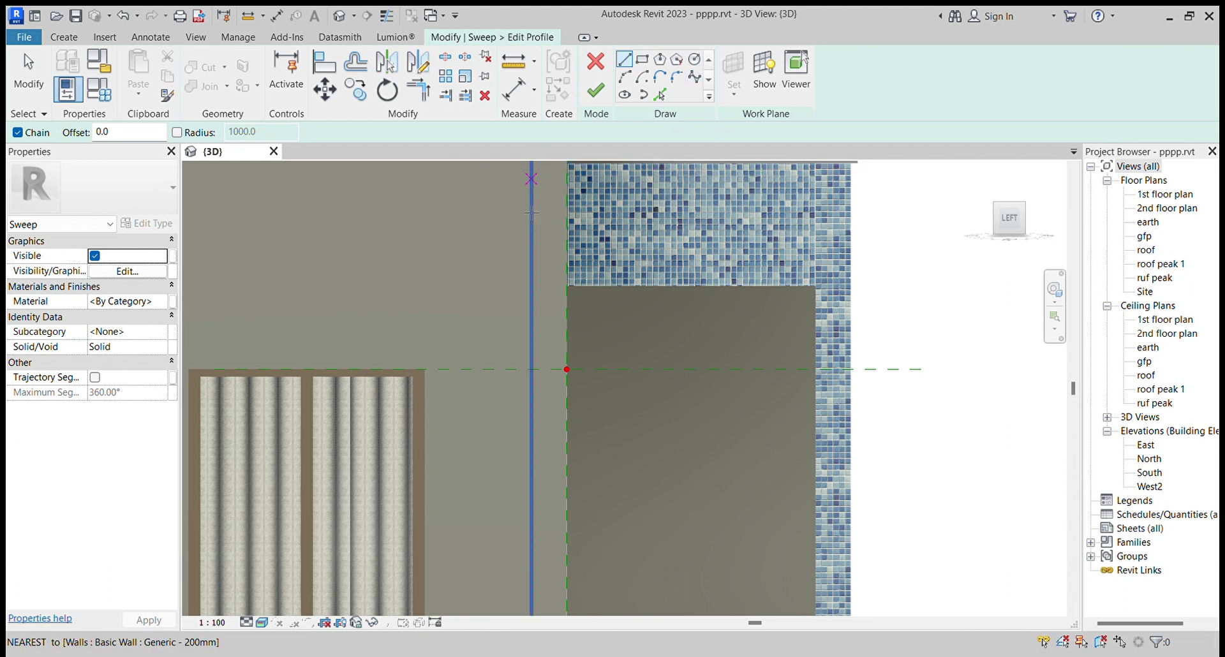
left_click(567, 370)
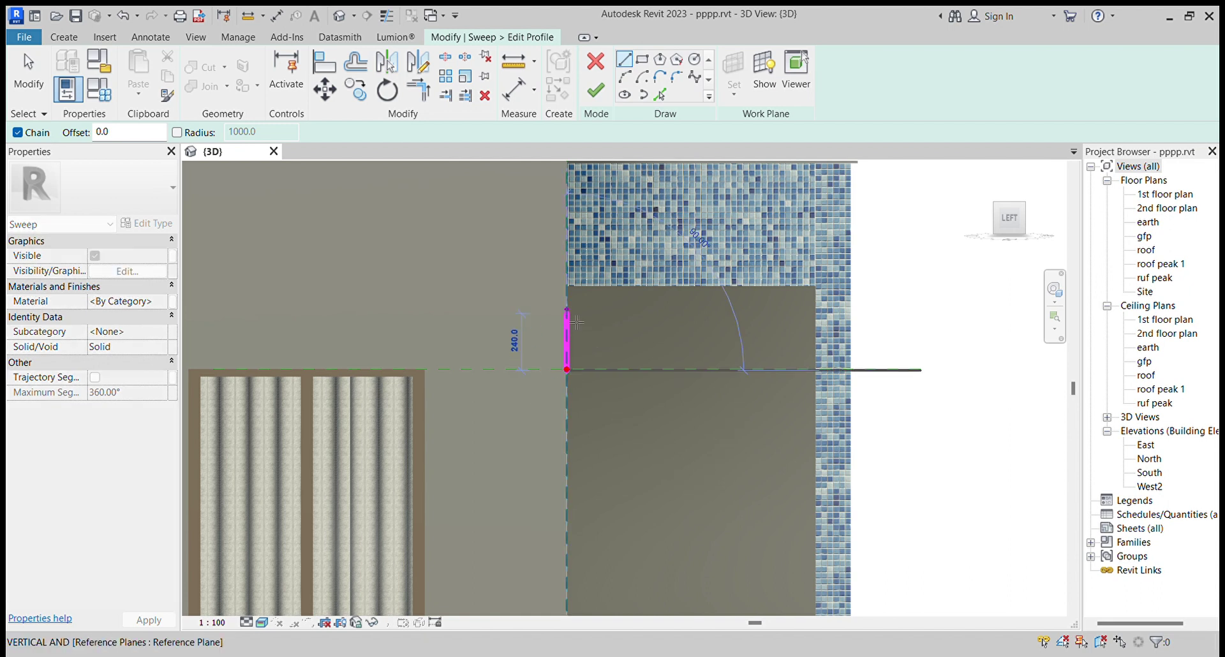
type("120")
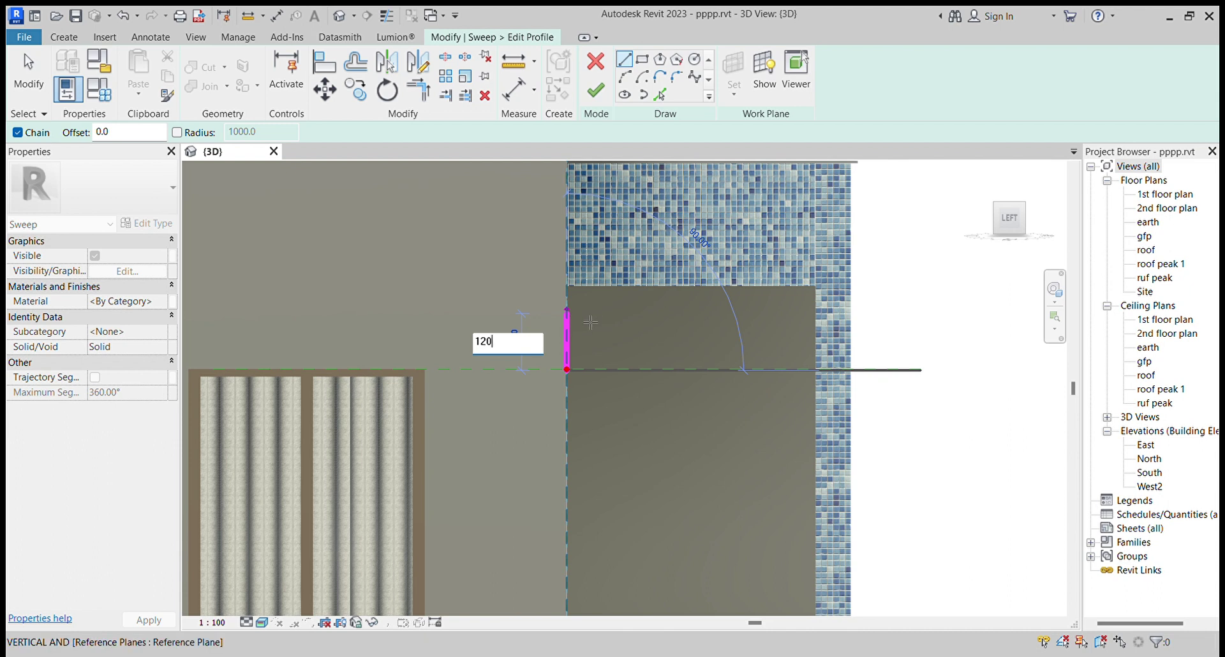
key("Return")
- Add a horizontal profile line about 110 mm long, running outward from the upper end of the vertical line
scroll(599, 352, "up", 5)
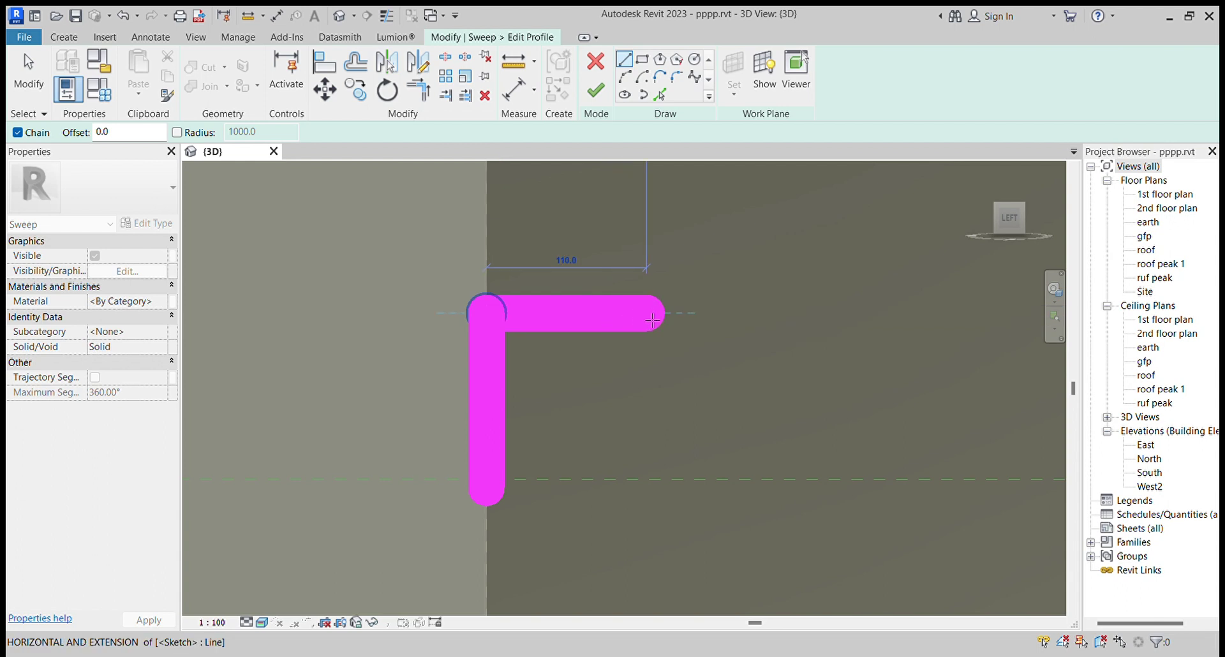
key("Escape")
key("Escape")
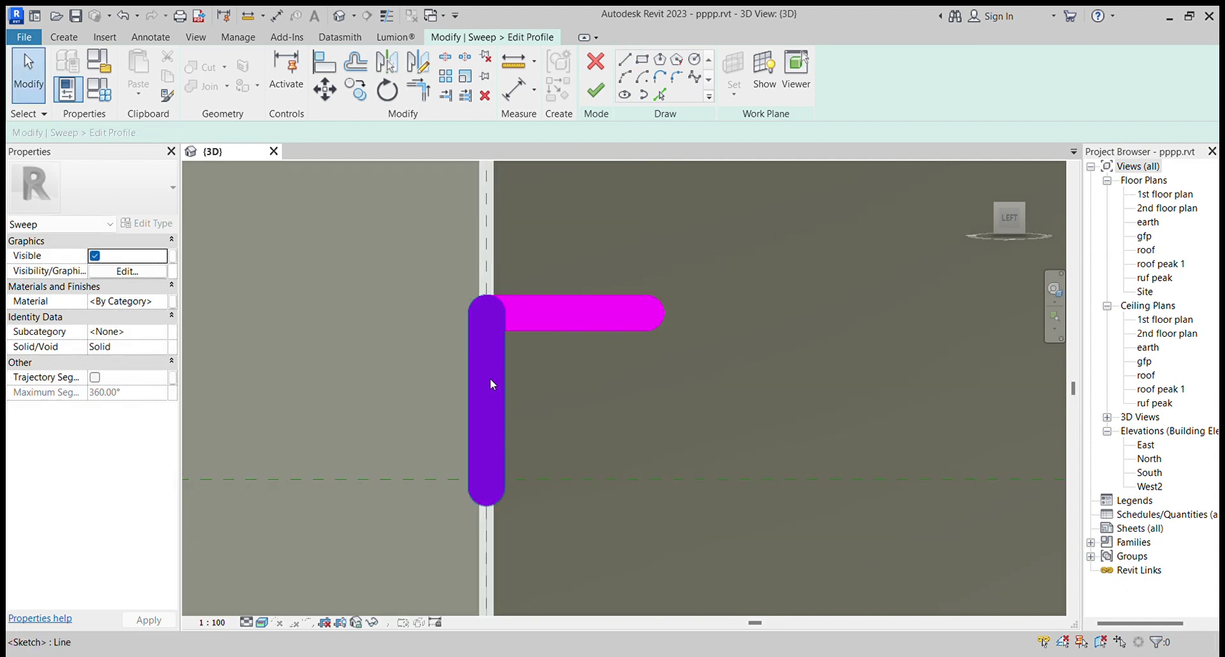
mouse_move(432, 250)
left_mouse_down()
mouse_move(488, 418)
mouse_move(622, 407)
mouse_move(532, 329)
mouse_move(424, 263)
left_mouse_up()
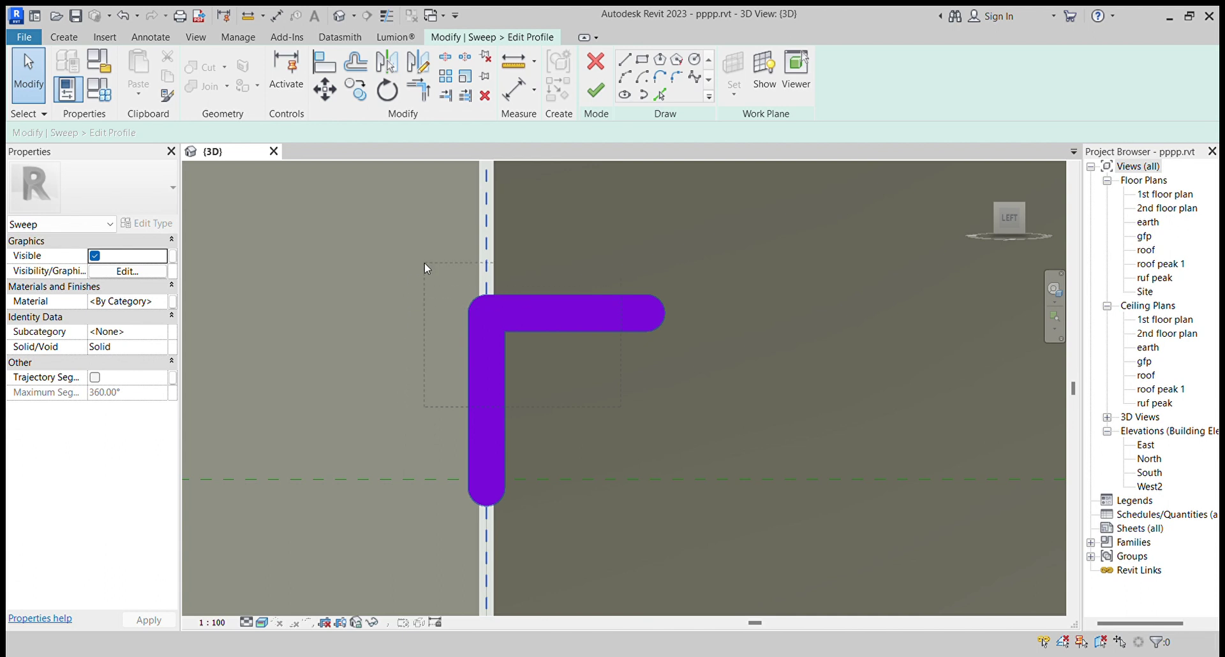
left_click(570, 378)
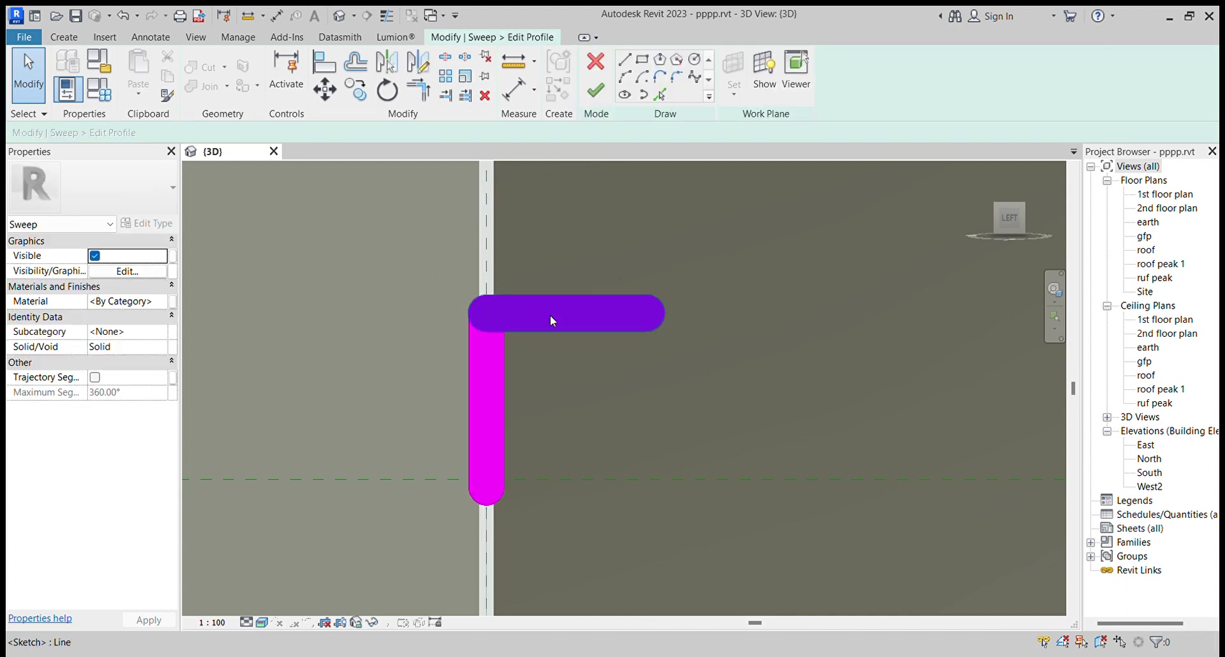
left_click_drag(546, 363, 420, 259)
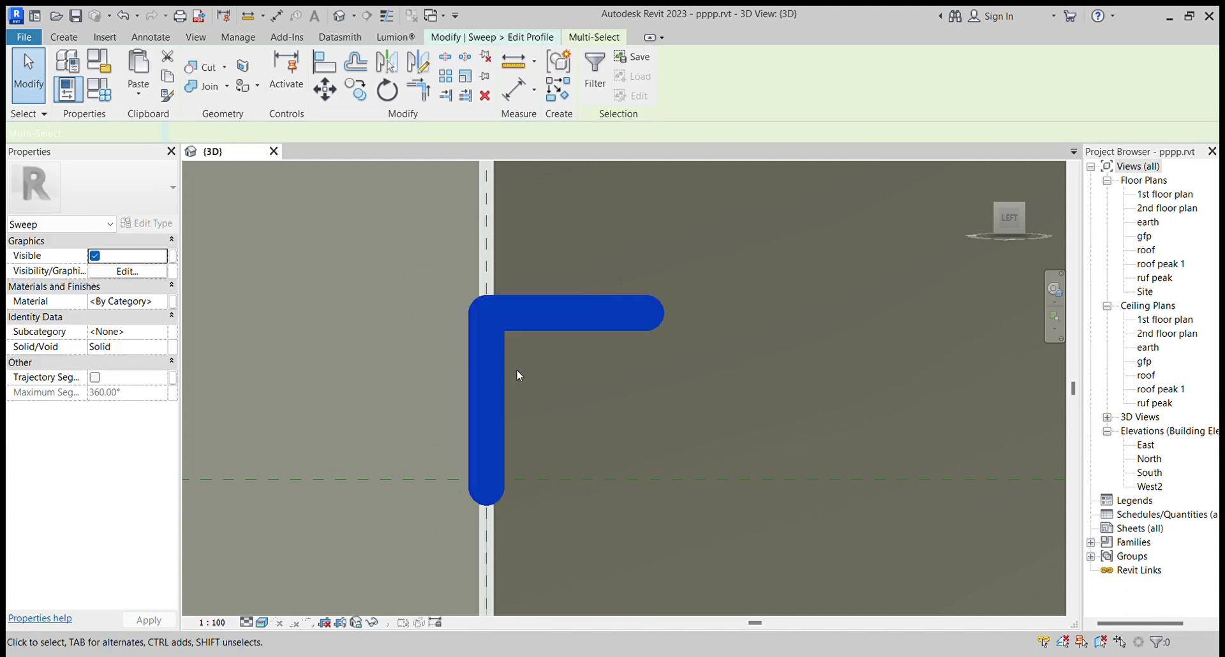
left_click(541, 399)
scroll(557, 268, "up", 1)
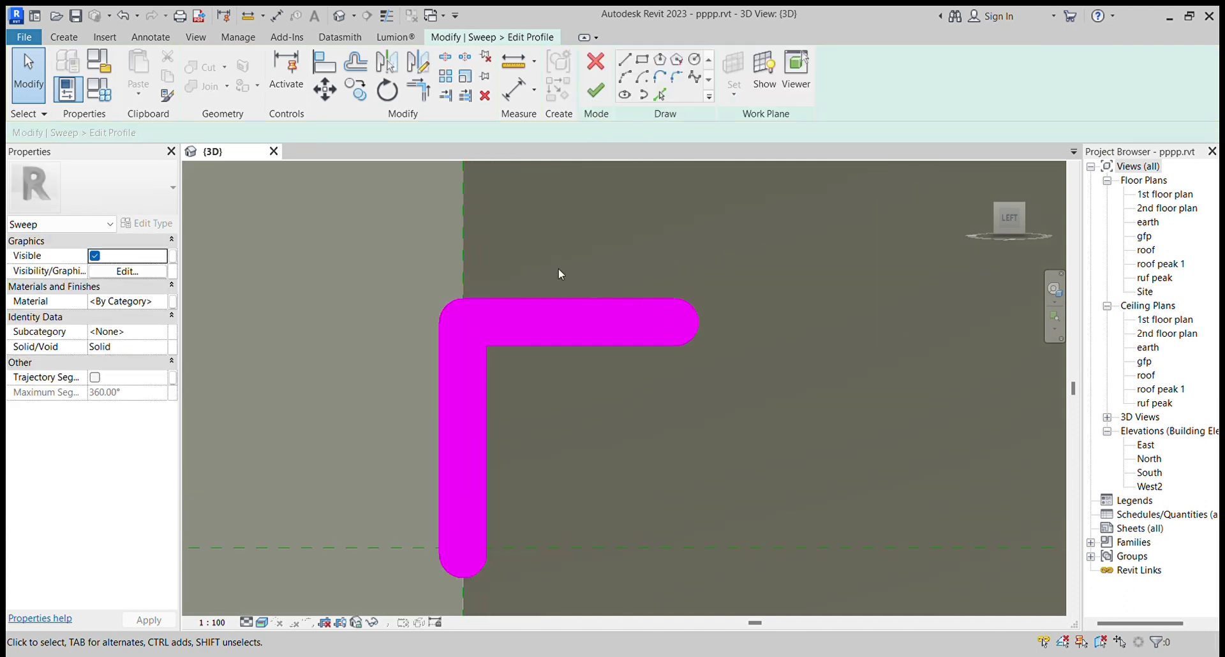
scroll(557, 271, "down", 2)
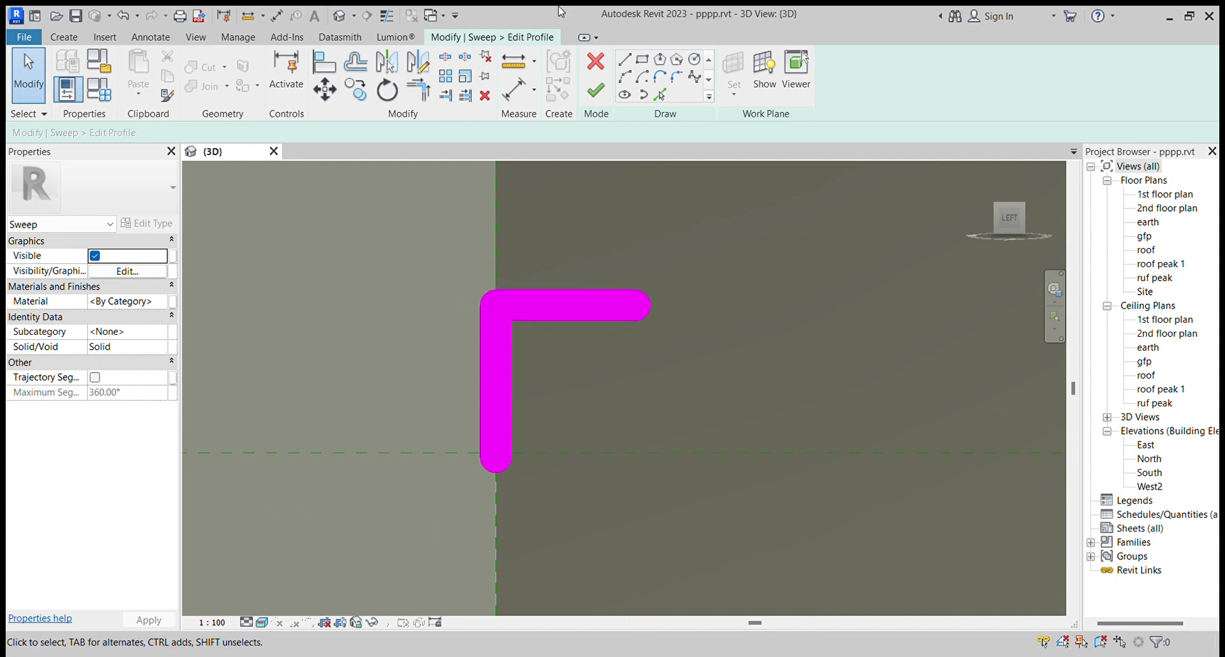
- Draw a vertical profile line about 40 mm long downward from the outer end of the horizontal line
left_click(625, 62)
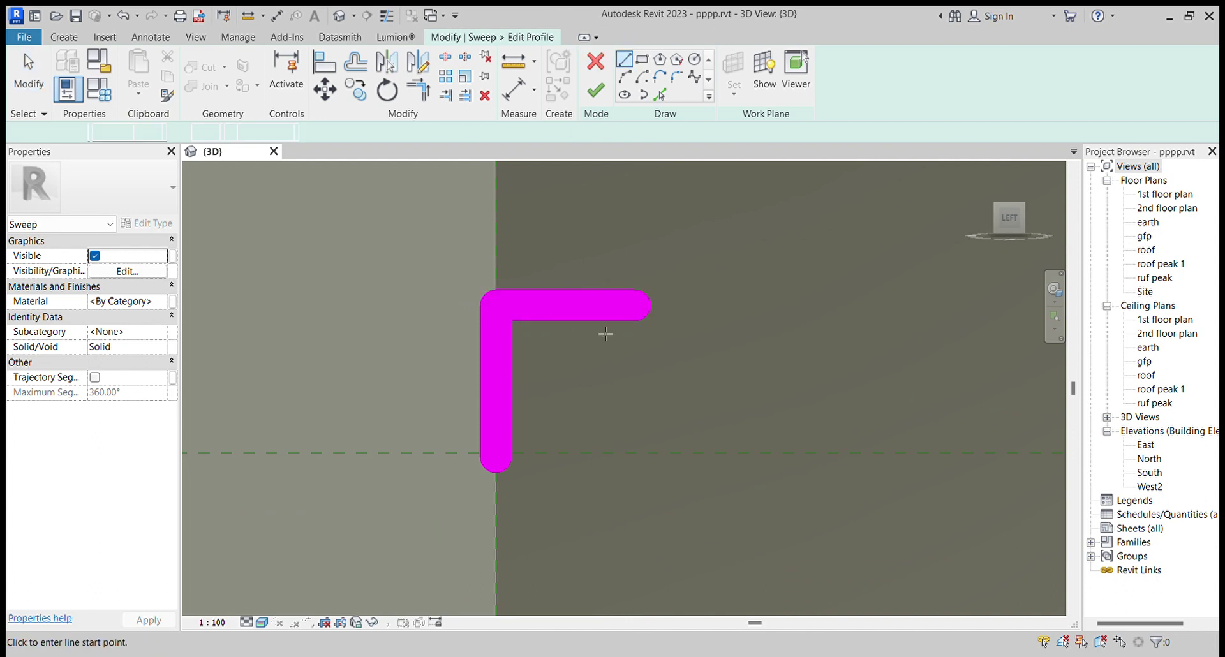
left_click(647, 315)
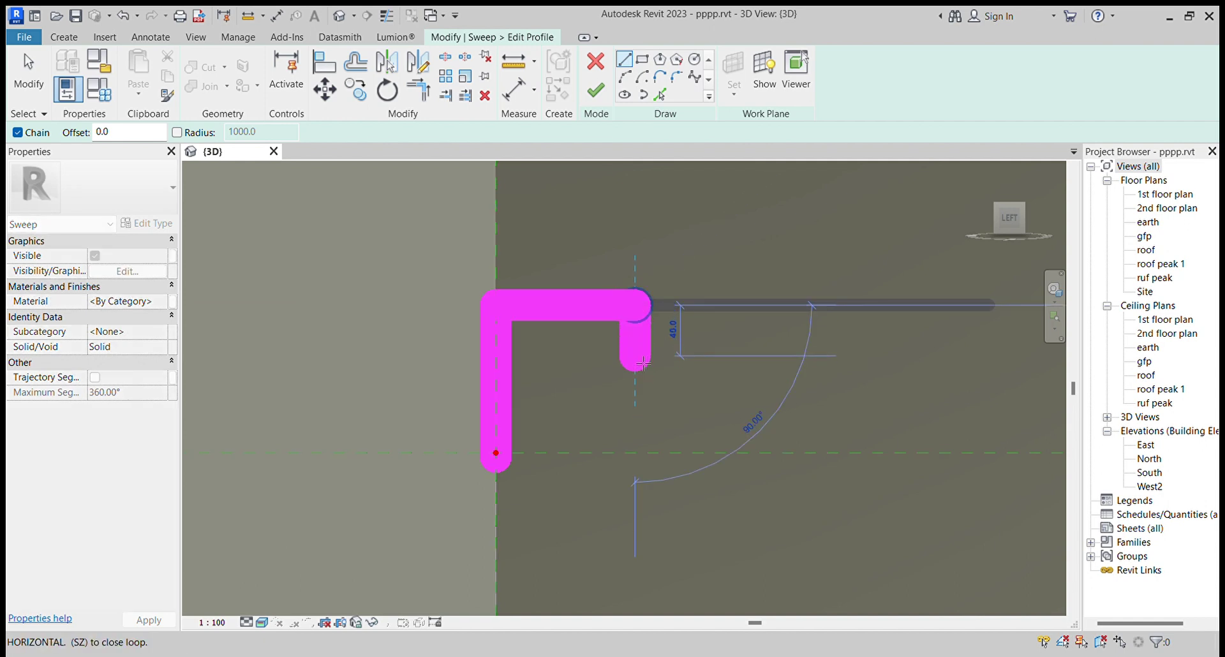
key("Escape")
key("Escape")
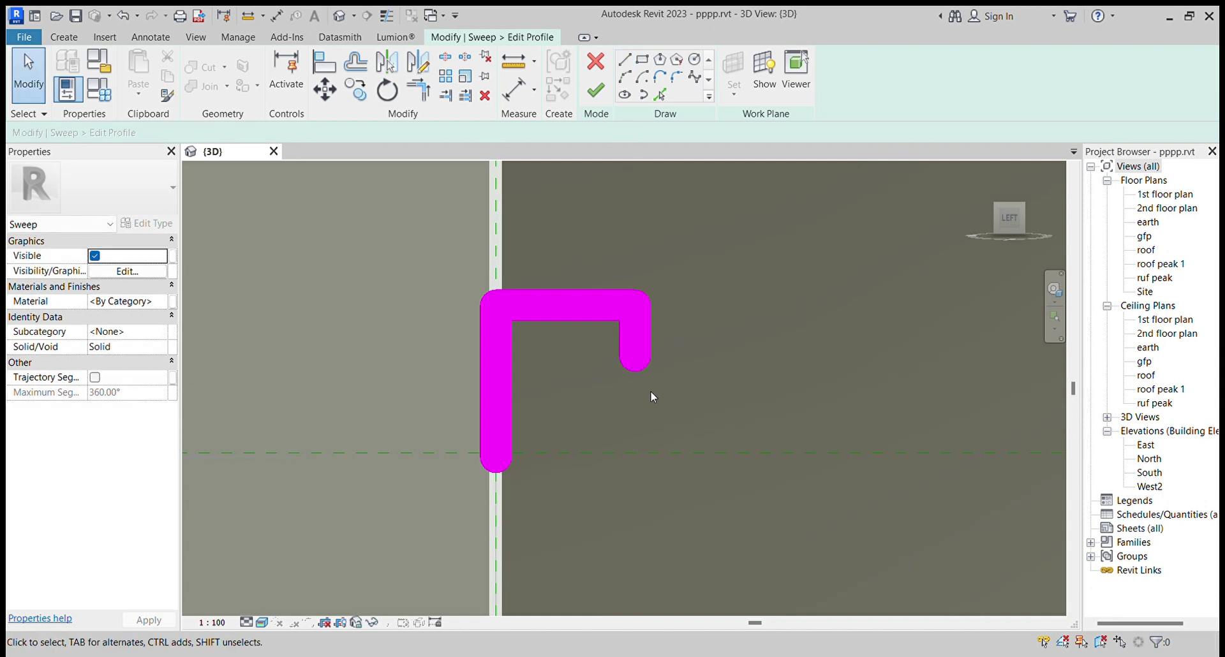
- Nudge the horizontal line and the short outer vertical line upward so the profile's wall-side line gets longer
key("Up")
key("Up")
key("Up")
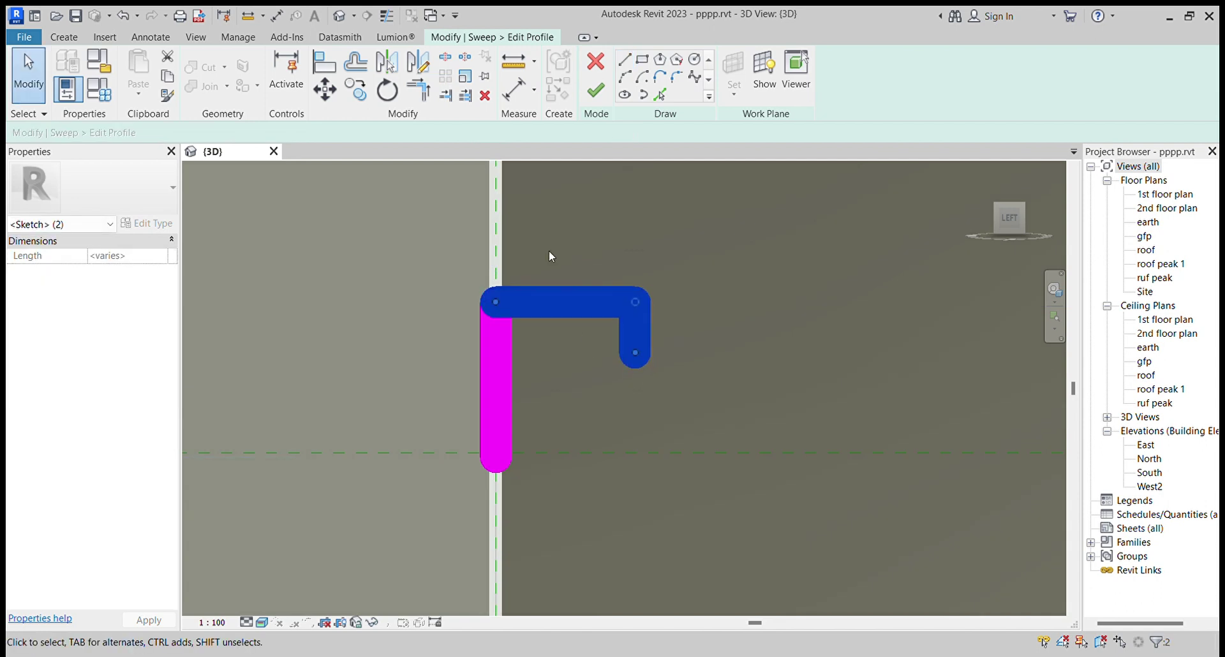
left_click(684, 388)
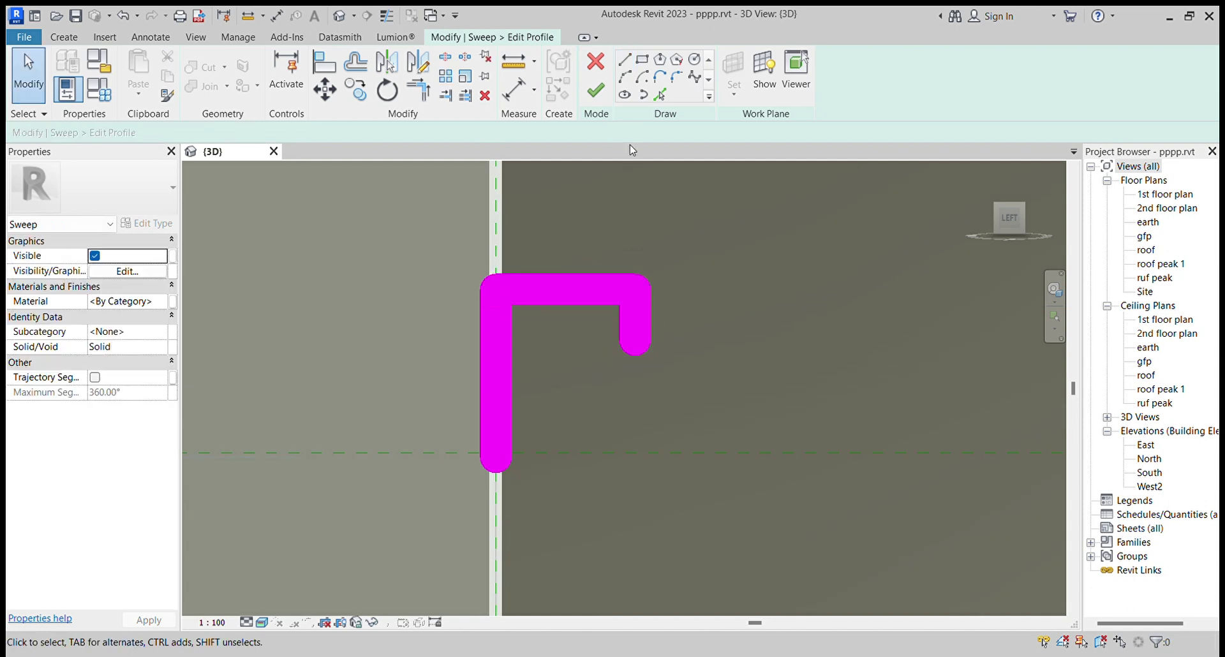
left_click(626, 66)
left_click(643, 350)
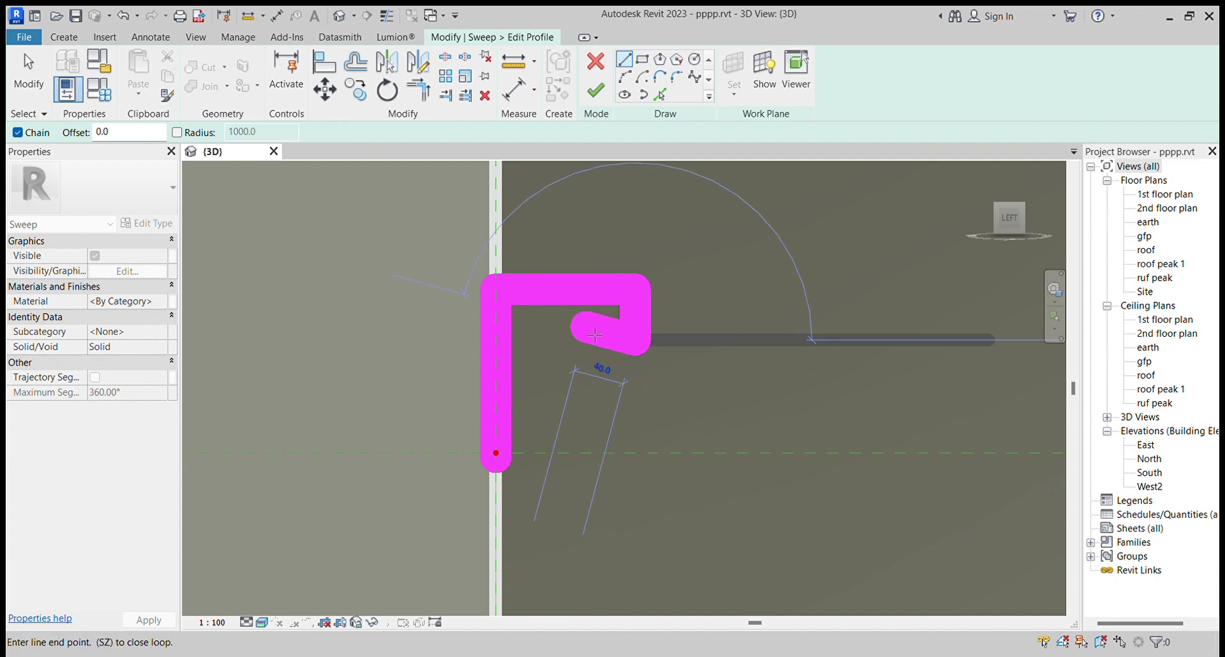
key("Escape")
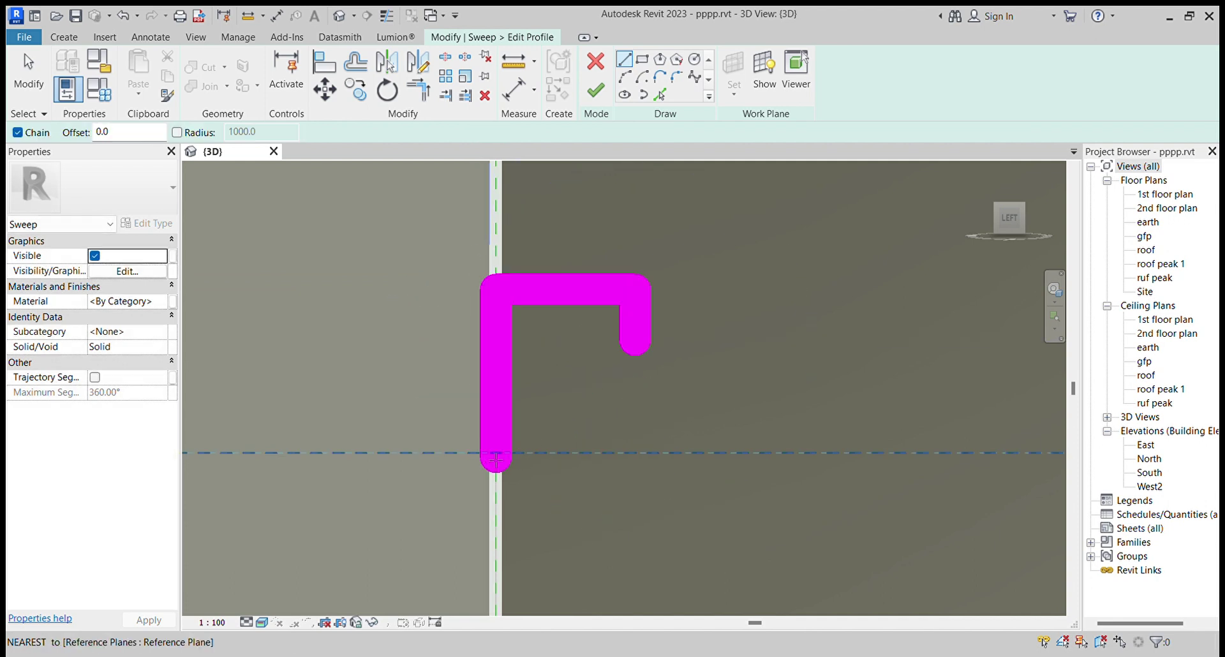
- Draw a stair-stepped chain of profile lines, about 40 mm per step, from the wall-side line's lower end up to beneath the outer vertical line
left_click(504, 460)
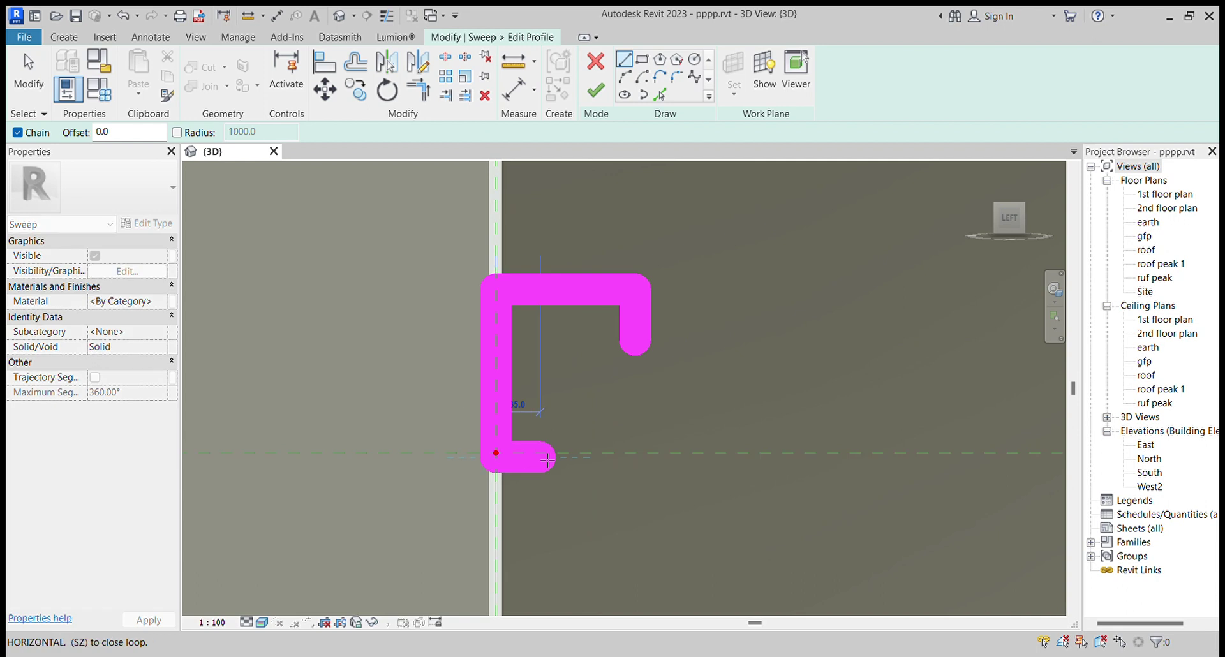
left_click(552, 460)
left_click(547, 409)
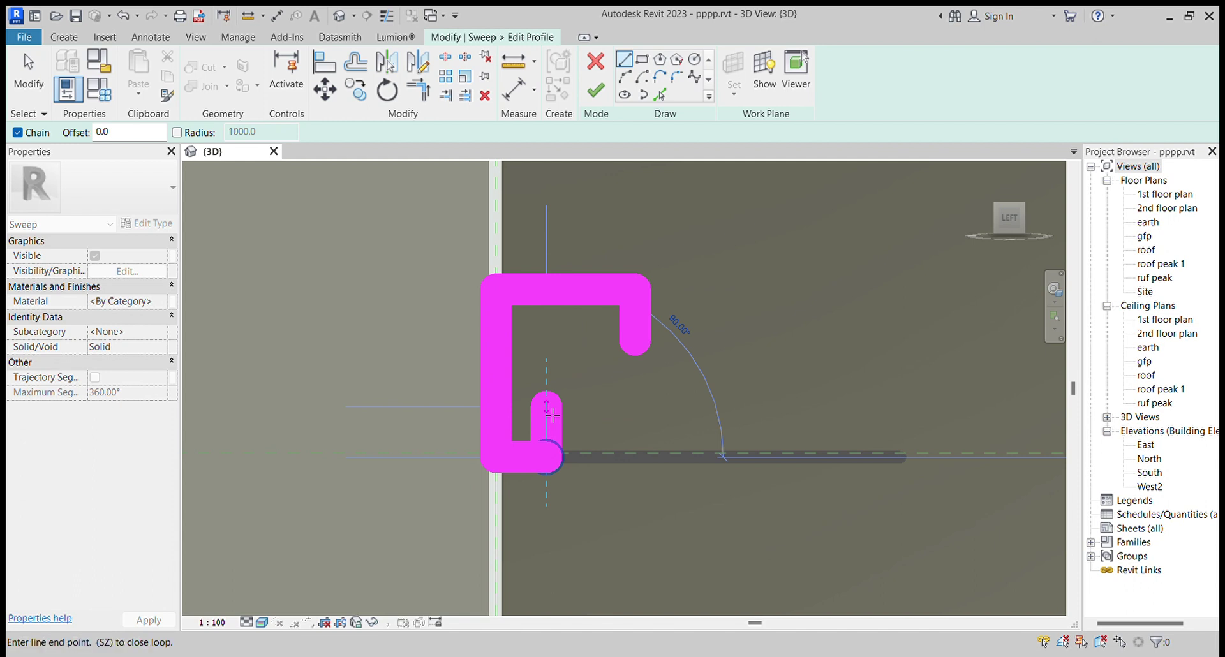
left_click(600, 408)
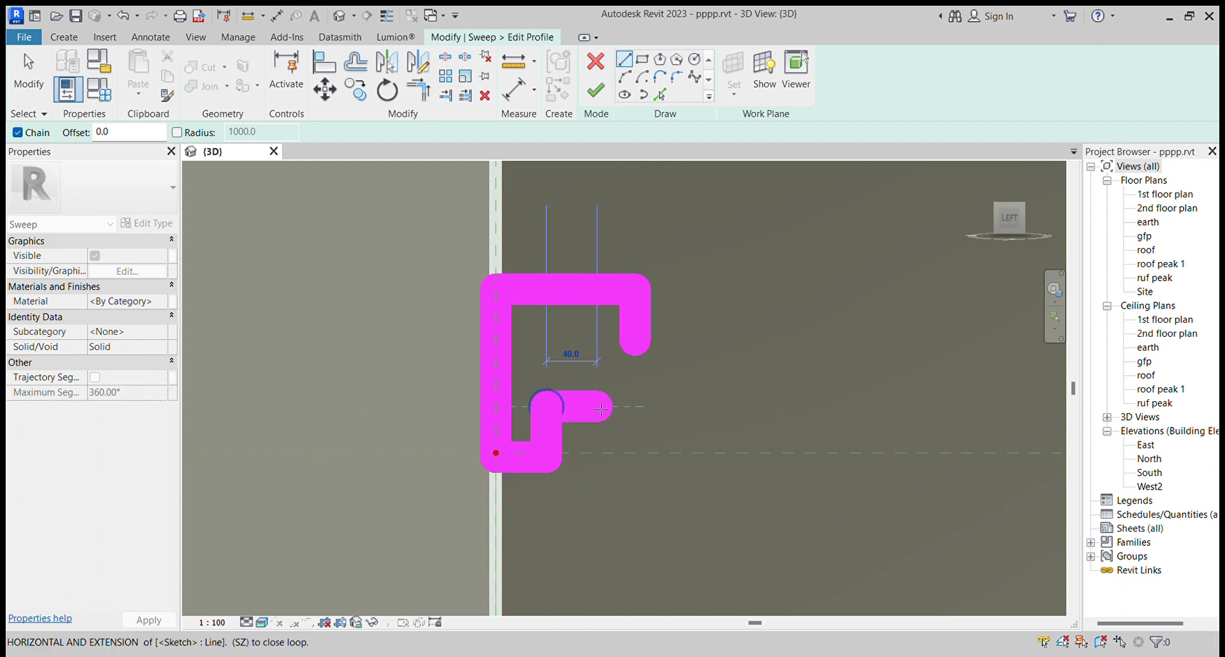
left_click(601, 362)
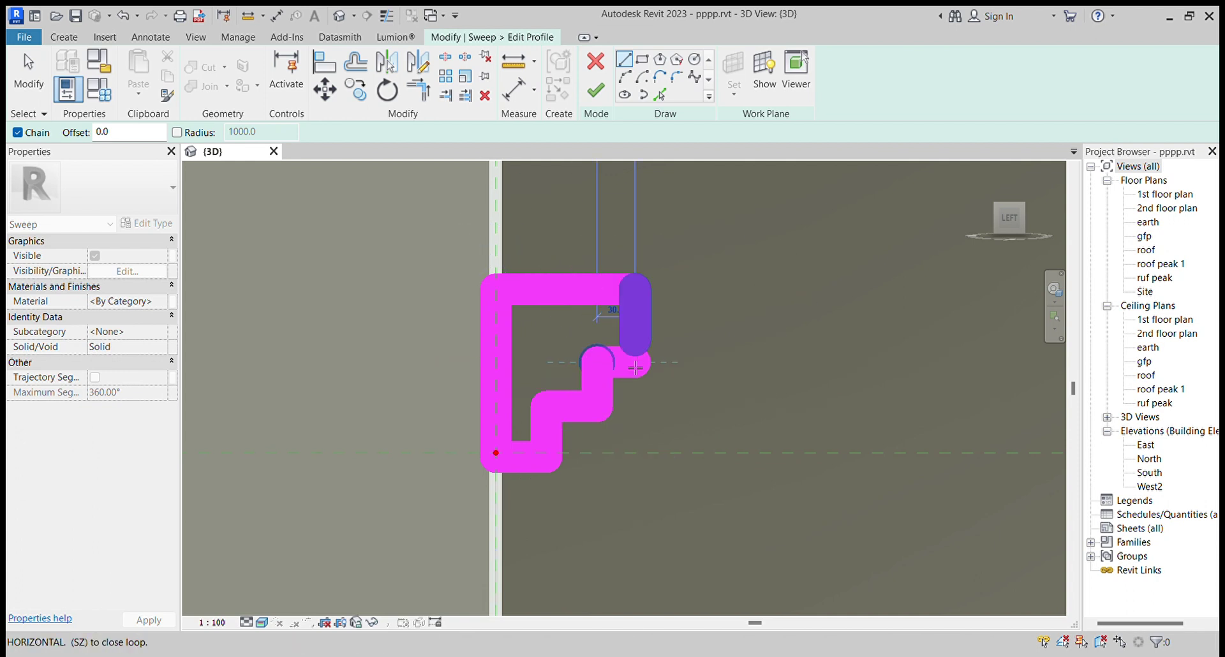
left_click(636, 363)
key("Escape")
key("Escape")
- Trim the outer vertical line to the uppermost step line and join the profile's lower corner at the wall-side line
scroll(613, 344, "up", 5)
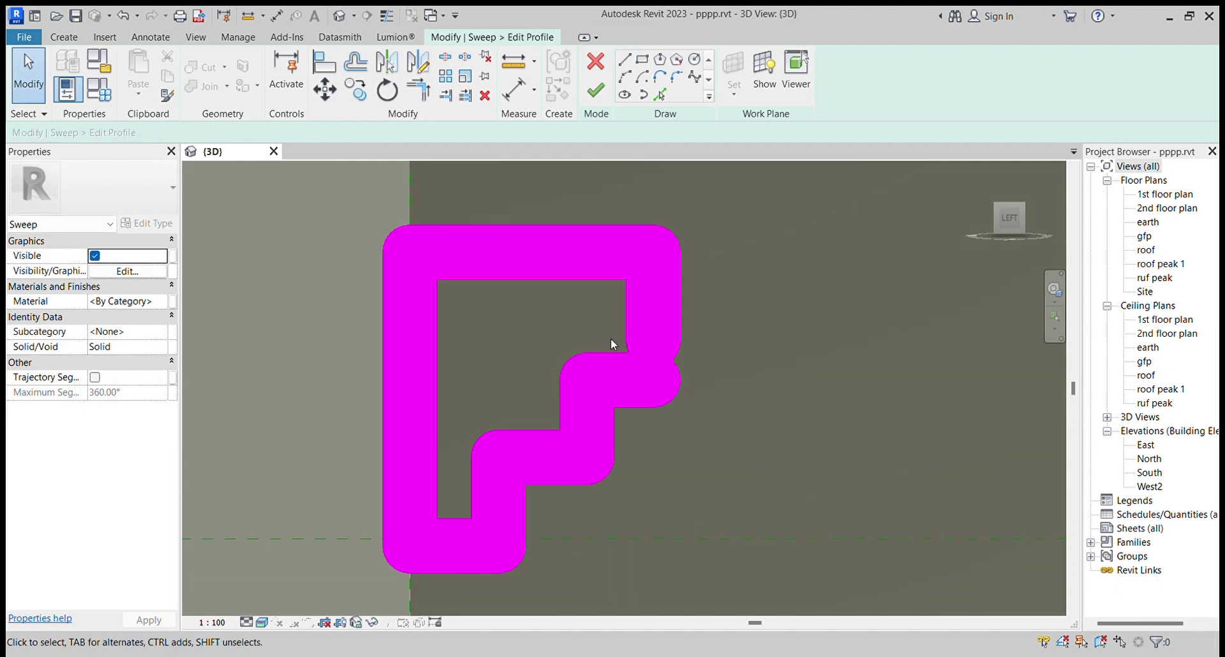
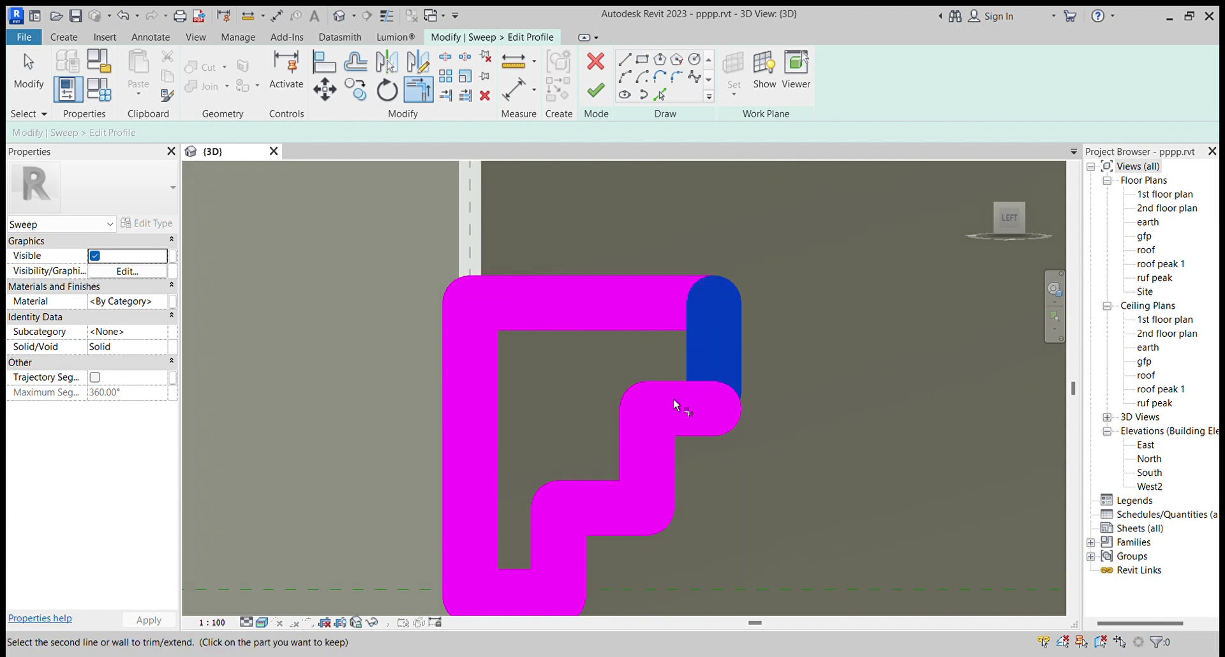
left_click(709, 411)
scroll(689, 389, "down", 2)
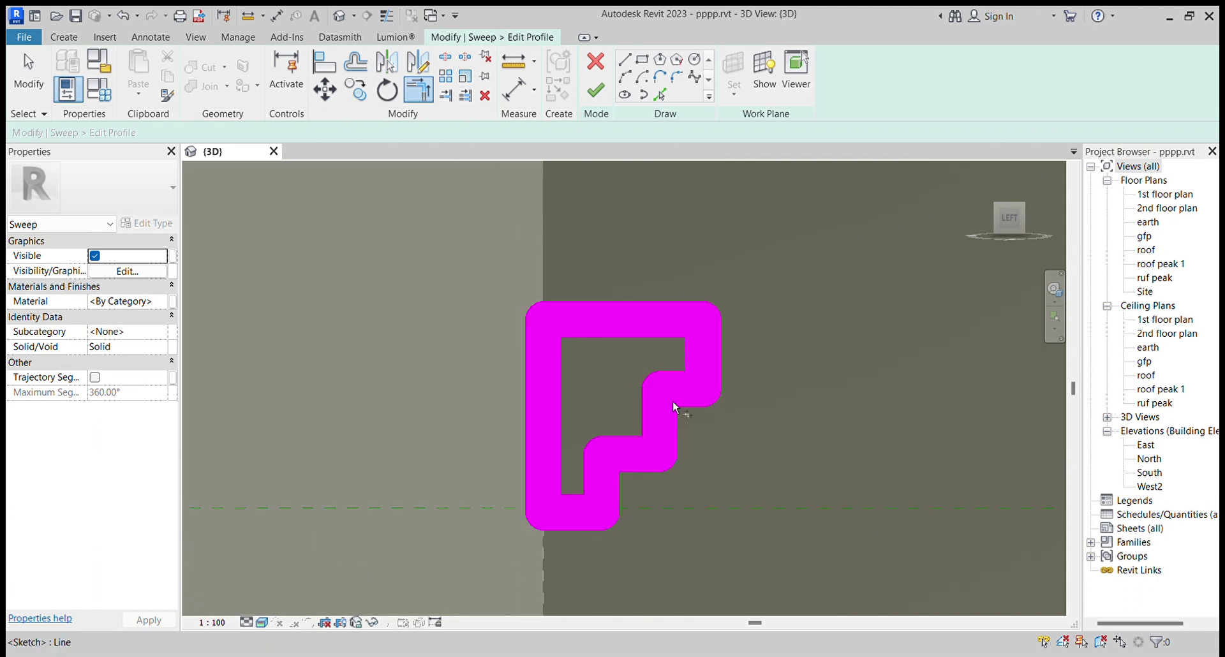
left_click(603, 498)
left_click(576, 515)
key("Escape")
scroll(670, 447, "down", 1)
scroll(655, 432, "up", 1)
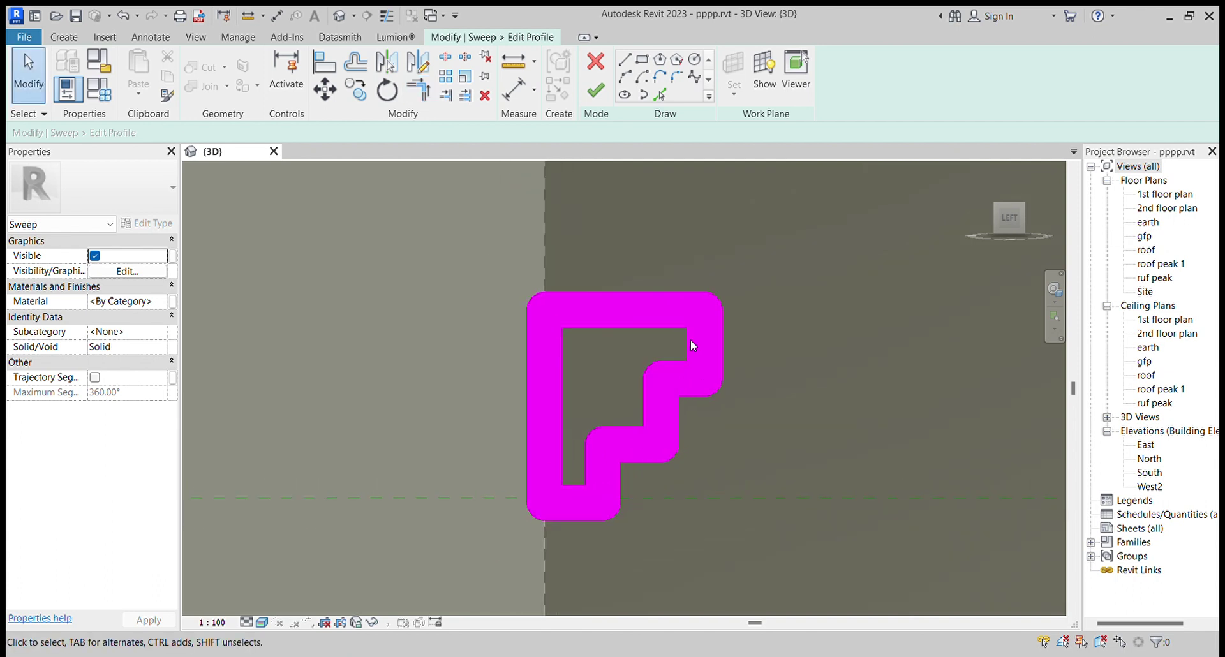
- Delete the uppermost horizontal step line and the vertical step line directly beneath it from the profile
left_click(625, 77)
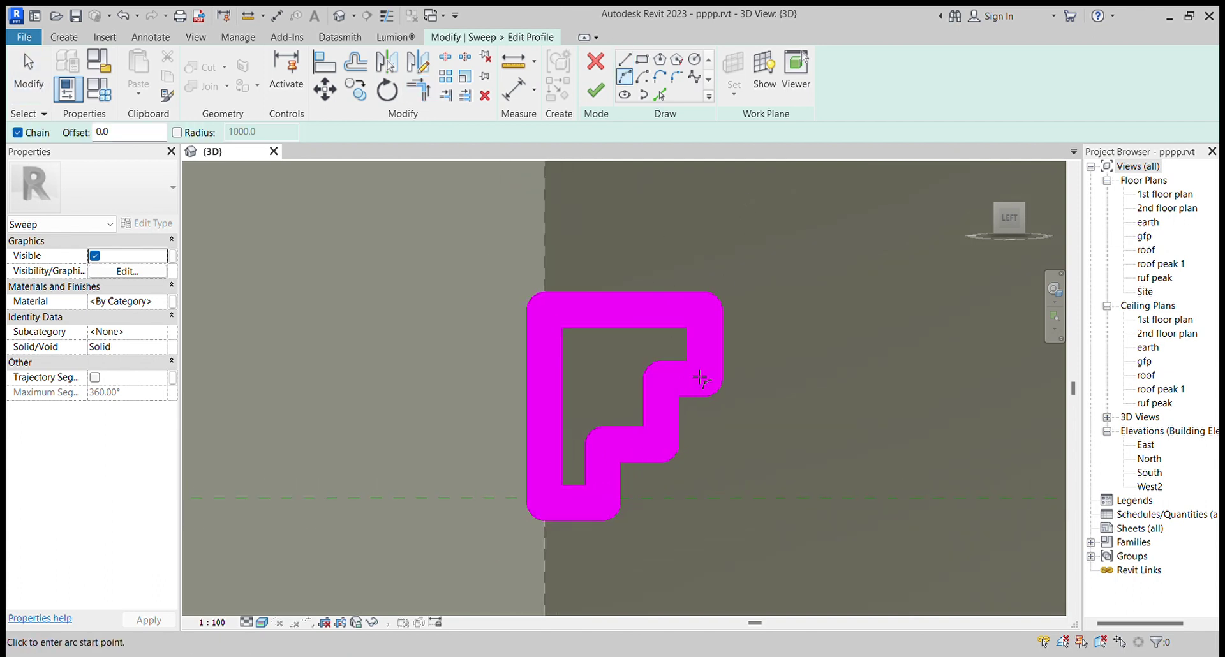
scroll(679, 383, "up", 2)
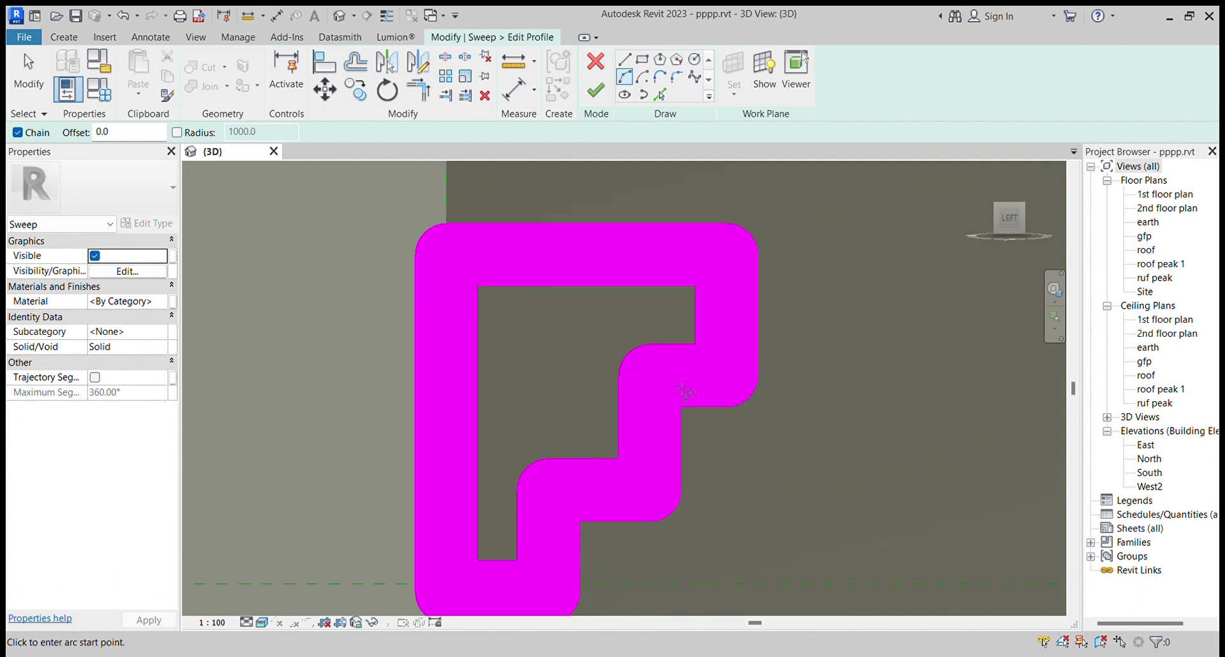
left_click(666, 383)
key("d")
key("e")
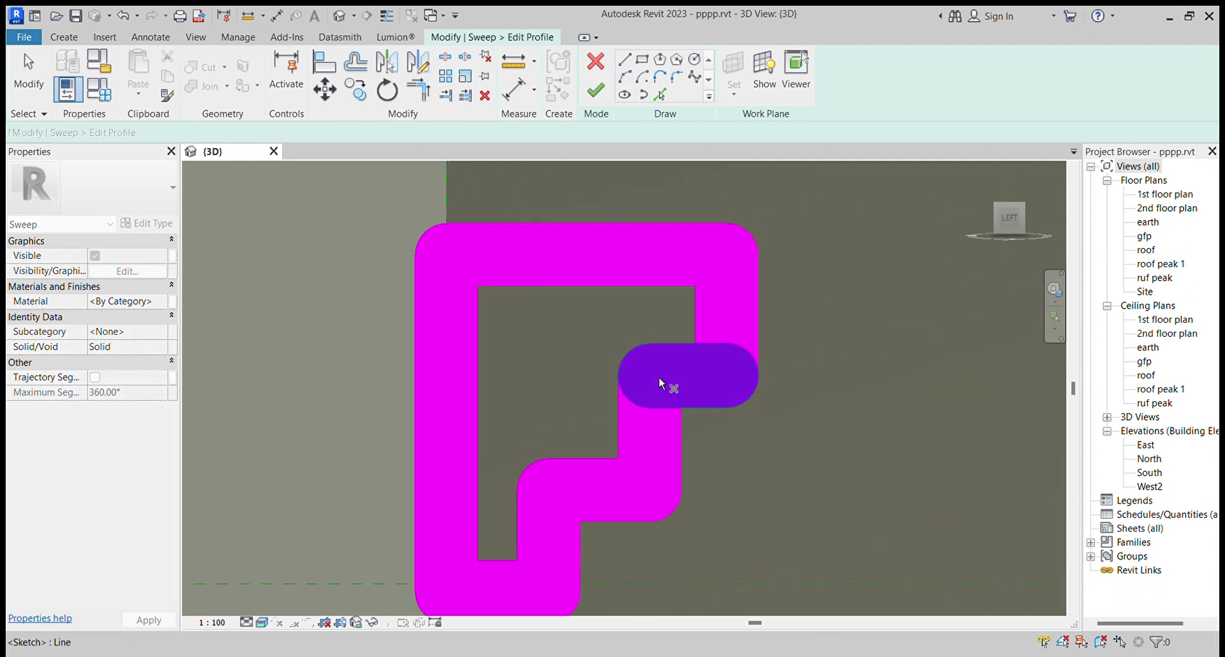
left_click(653, 375)
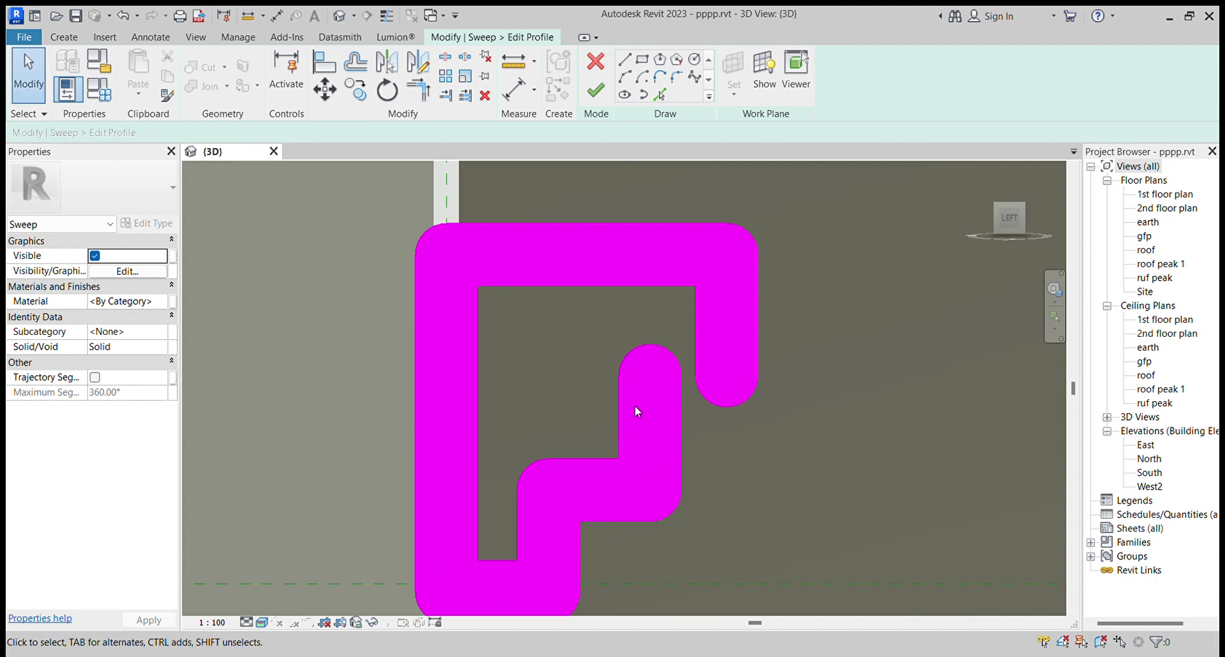
left_click(645, 404)
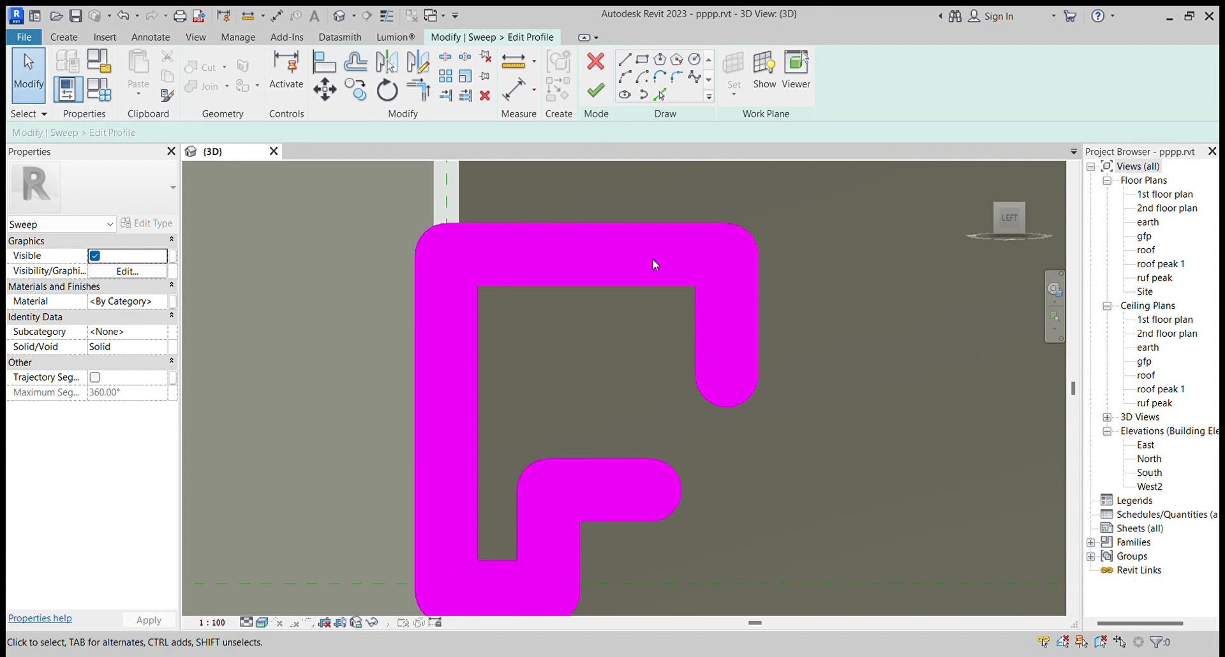
- Draw a concave three-point arc from the outer vertical line's lower end to the end of the remaining horizontal step line
left_click(625, 76)
left_click(728, 378)
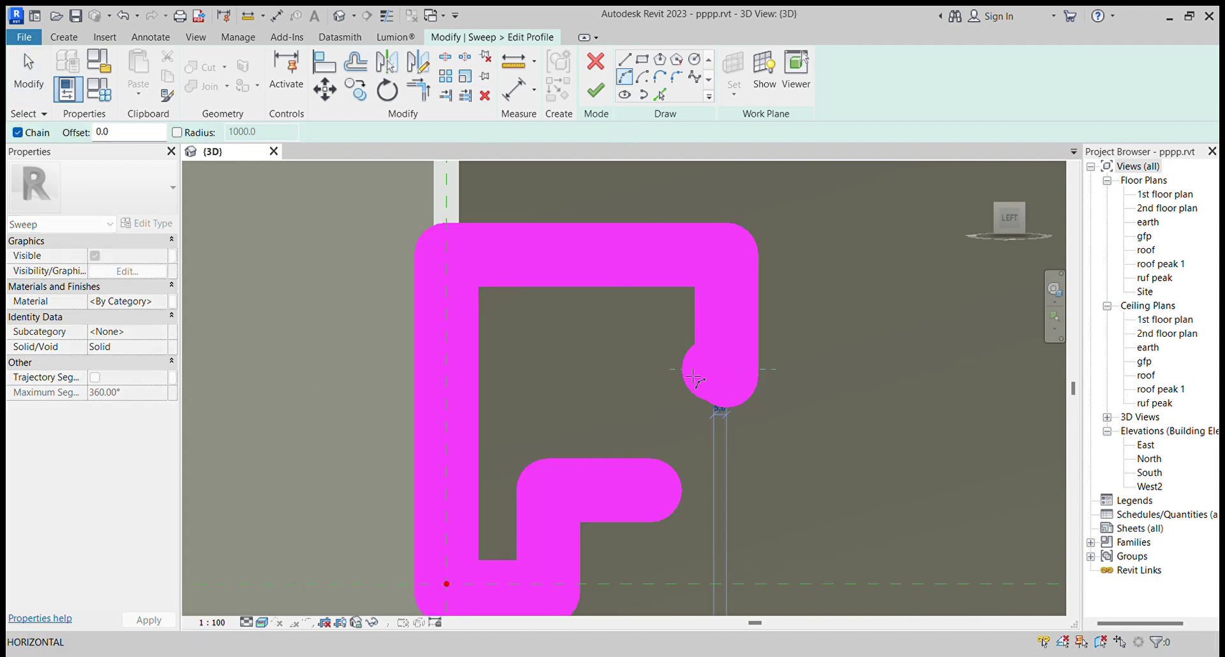
left_click(655, 428)
left_click(650, 411)
scroll(651, 411, "down", 4)
key("Escape")
key("Escape")
scroll(633, 439, "up", 2)
scroll(593, 445, "up", 2)
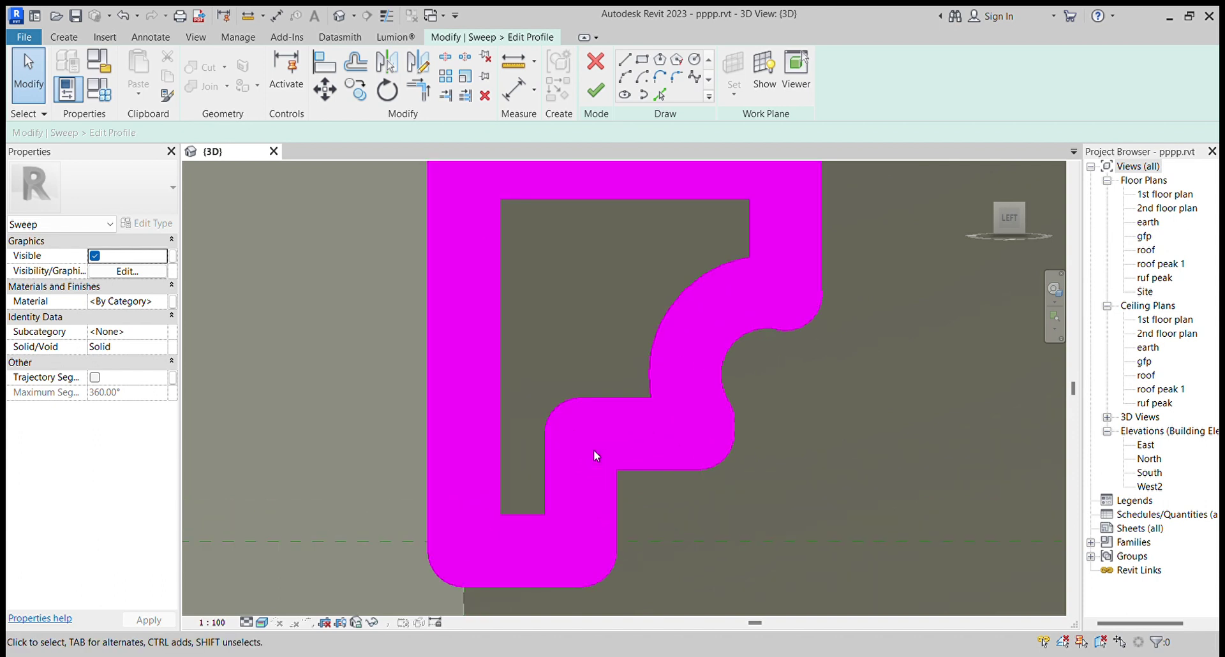
- Delete the remaining horizontal step line and shorten the lower vertical step line to 25 mm from its upper end
left_click(594, 440)
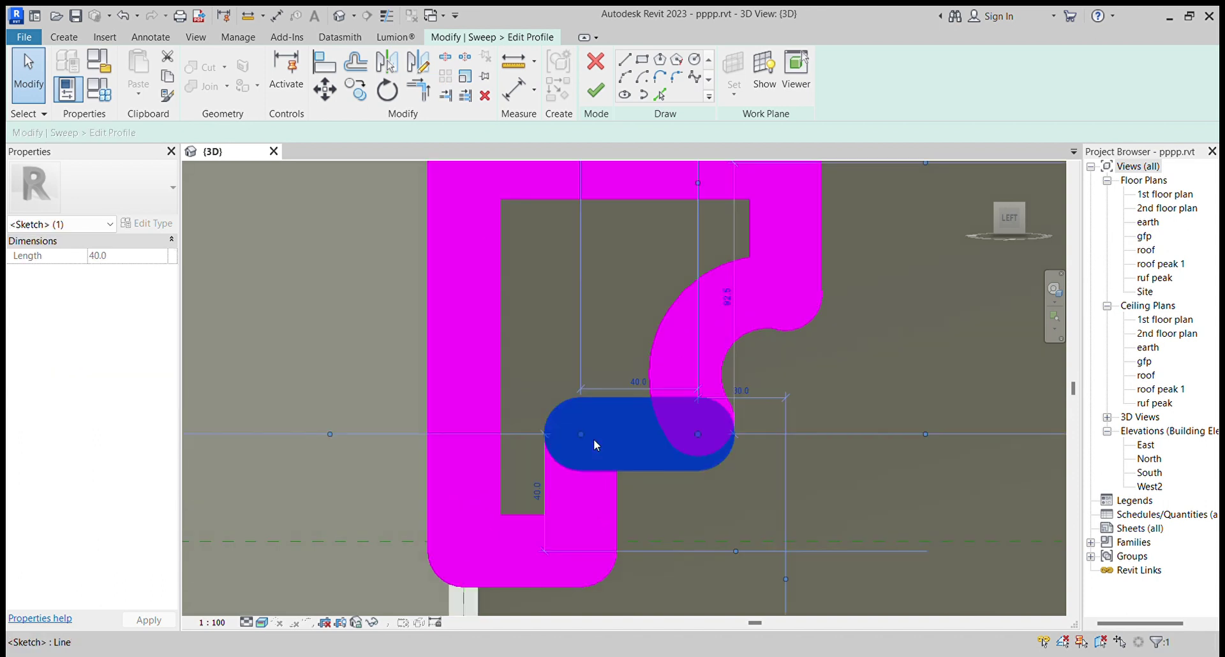
key("space")
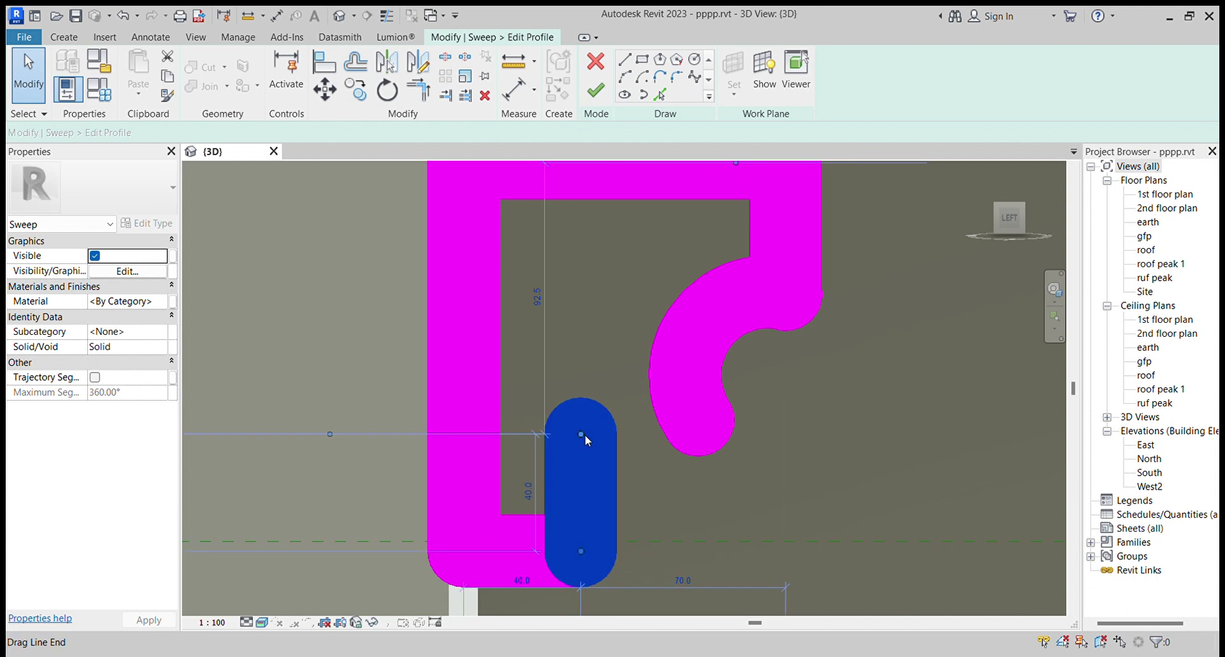
left_click_drag(584, 433, 587, 486)
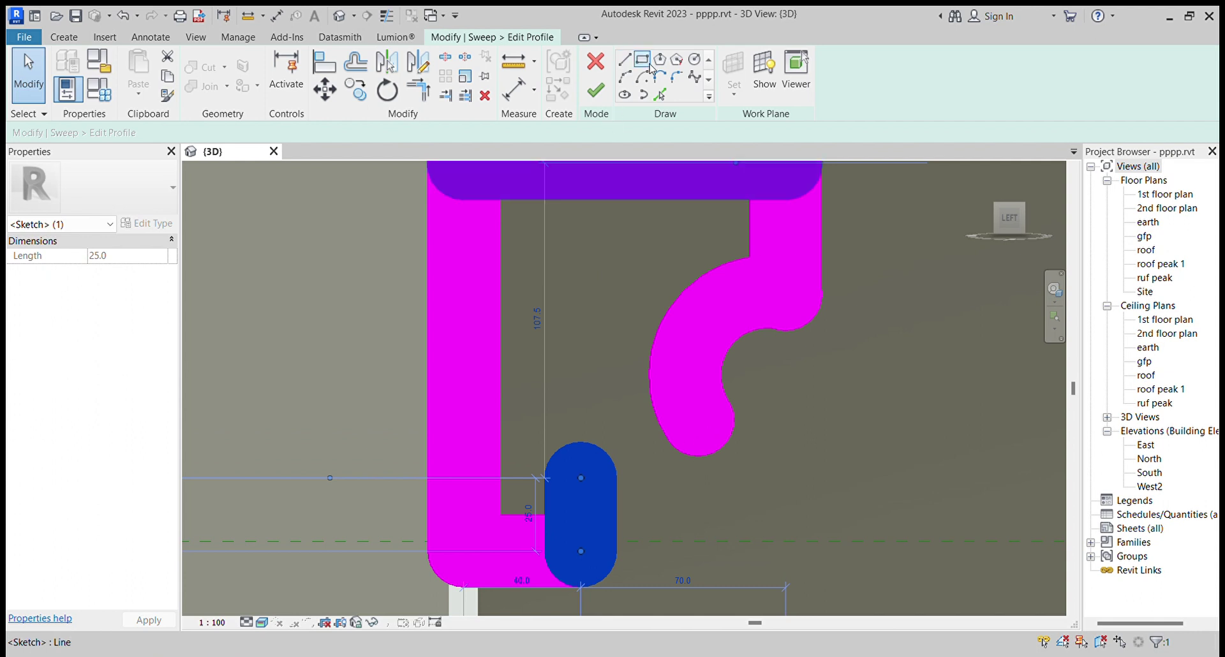
- Draw a convex arc of about 48 mm radius from the first arc's lower end to the short vertical line's upper end, and try to finish the profile
left_click(624, 77)
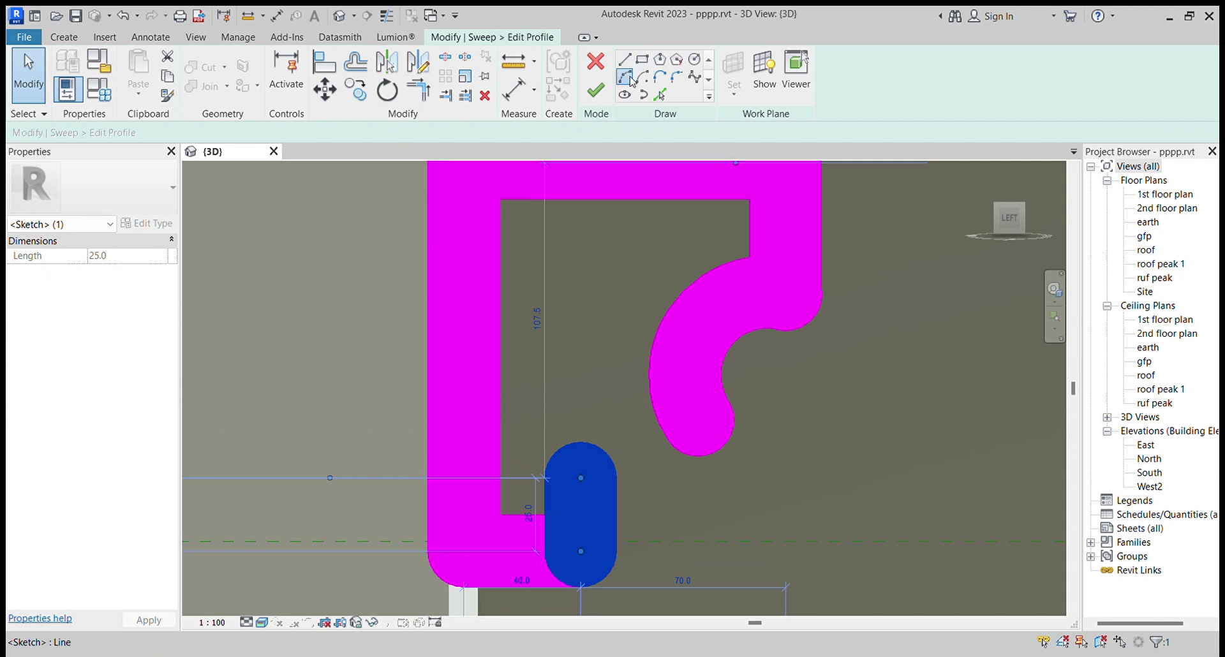
left_click(694, 414)
left_click(640, 432)
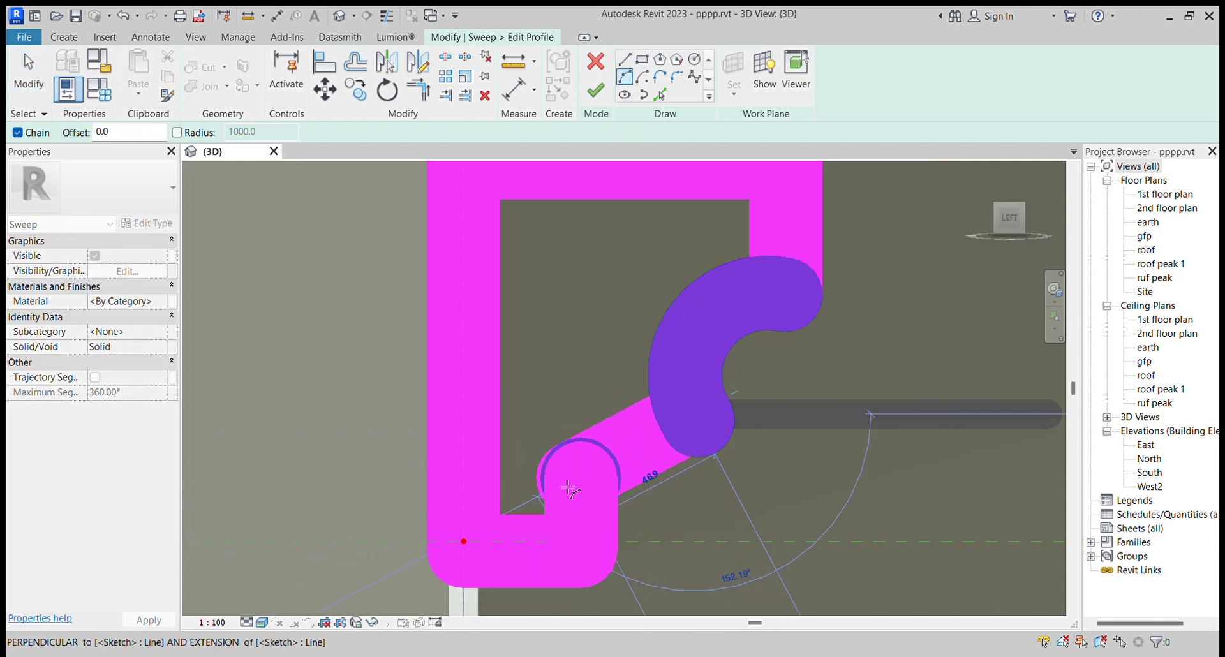
left_click(663, 440)
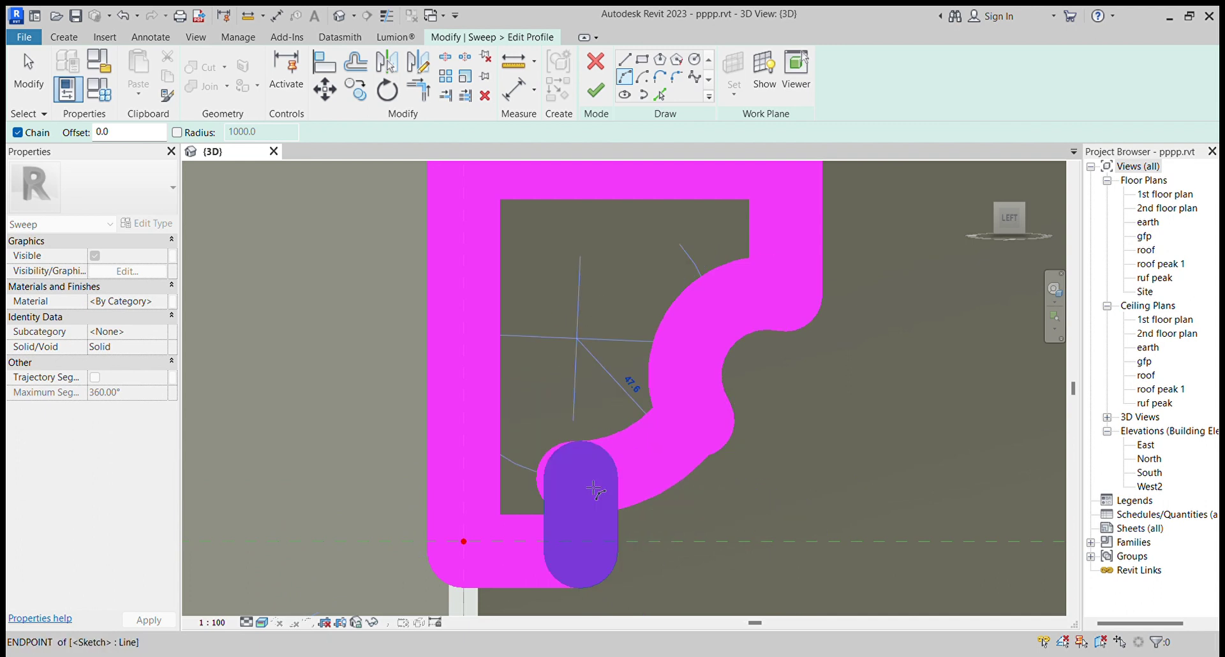
key("Escape")
key("Escape")
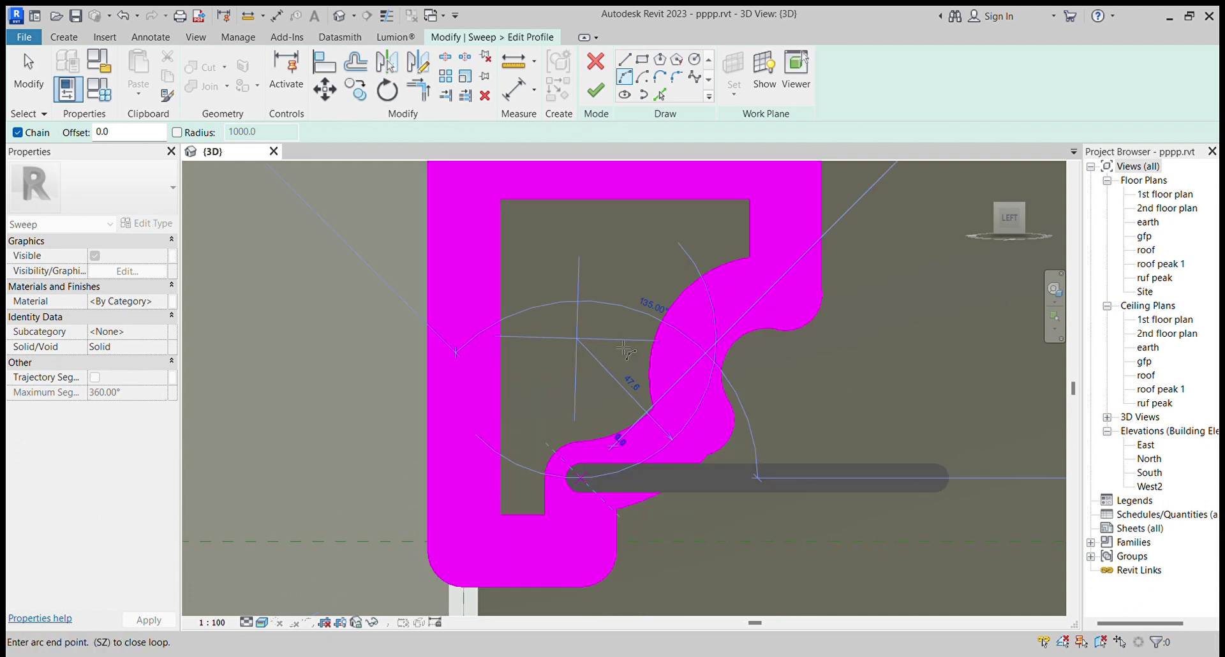
scroll(654, 417, "down", 4)
left_click(595, 64)
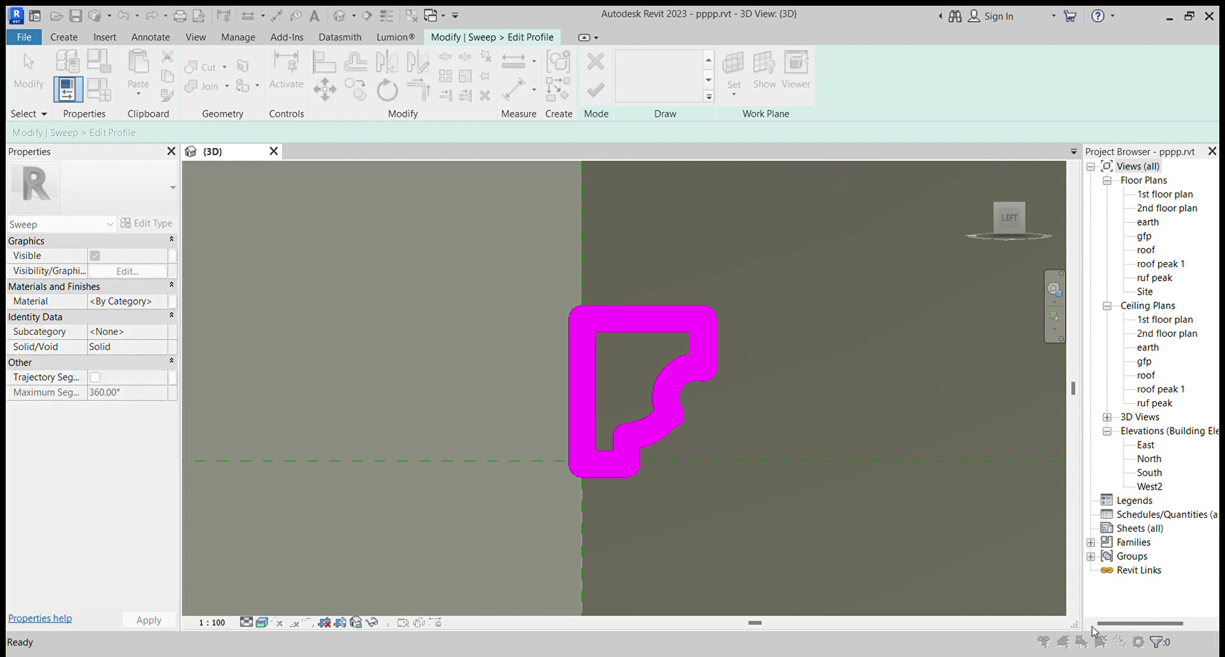
- Trim the two arcs to a shared corner and trim the lower arc to the short vertical line
scroll(787, 467, "up", 3)
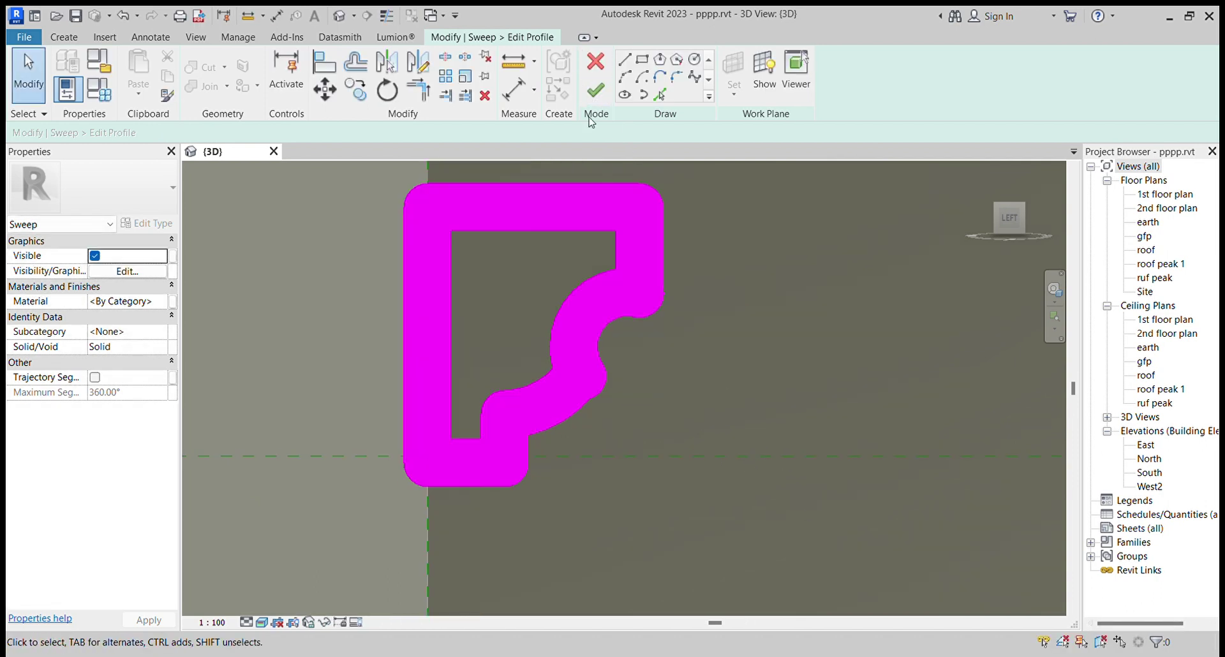
left_click(422, 86)
scroll(510, 331, "up", 1)
left_click(603, 319)
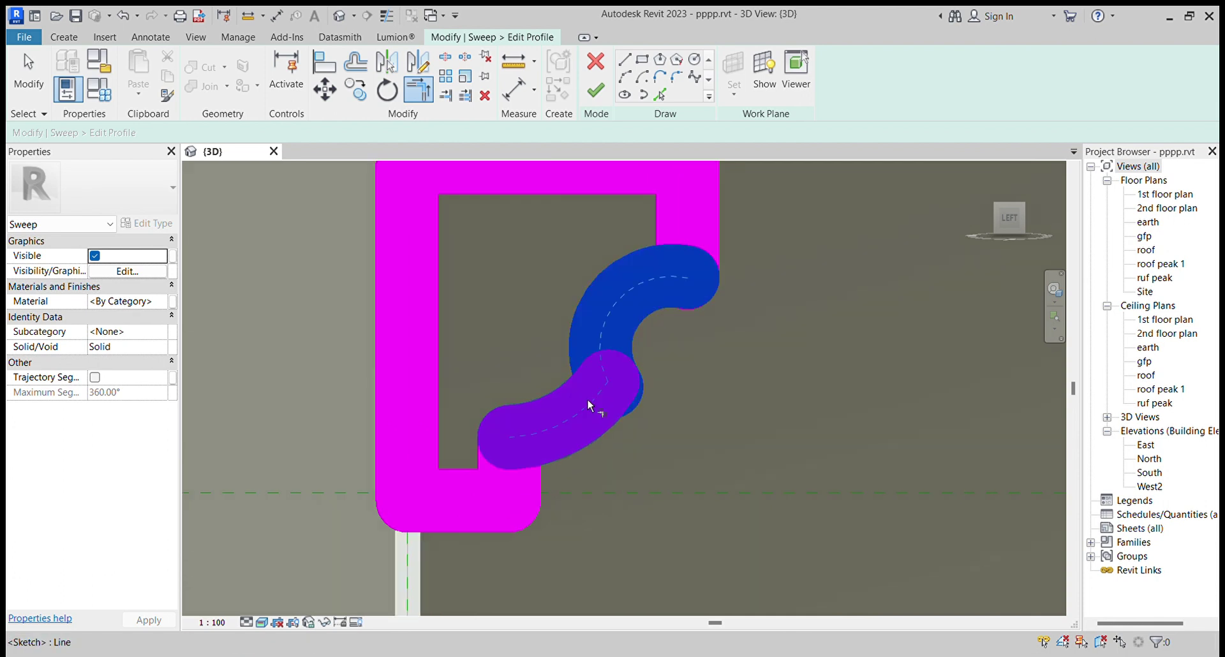
left_click(583, 405)
left_click(533, 428)
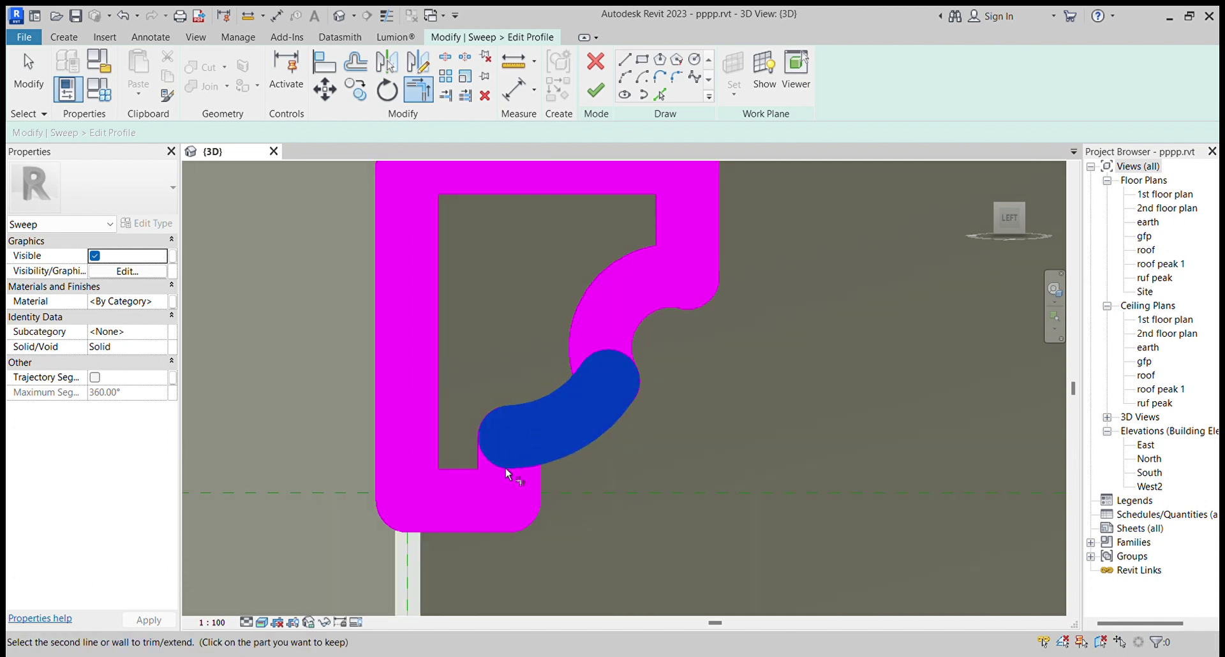
left_click(495, 488)
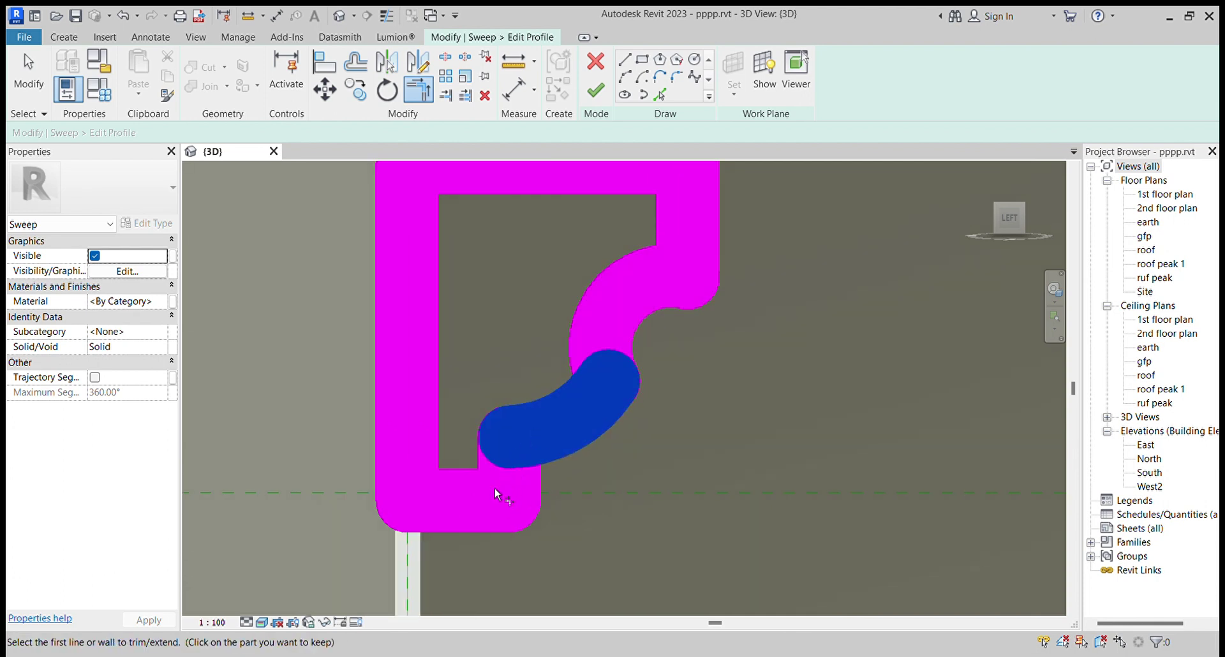
- Finish the profile sketch, the sweep around the window, and the in-place model
left_click(595, 90)
scroll(714, 407, "down", 3)
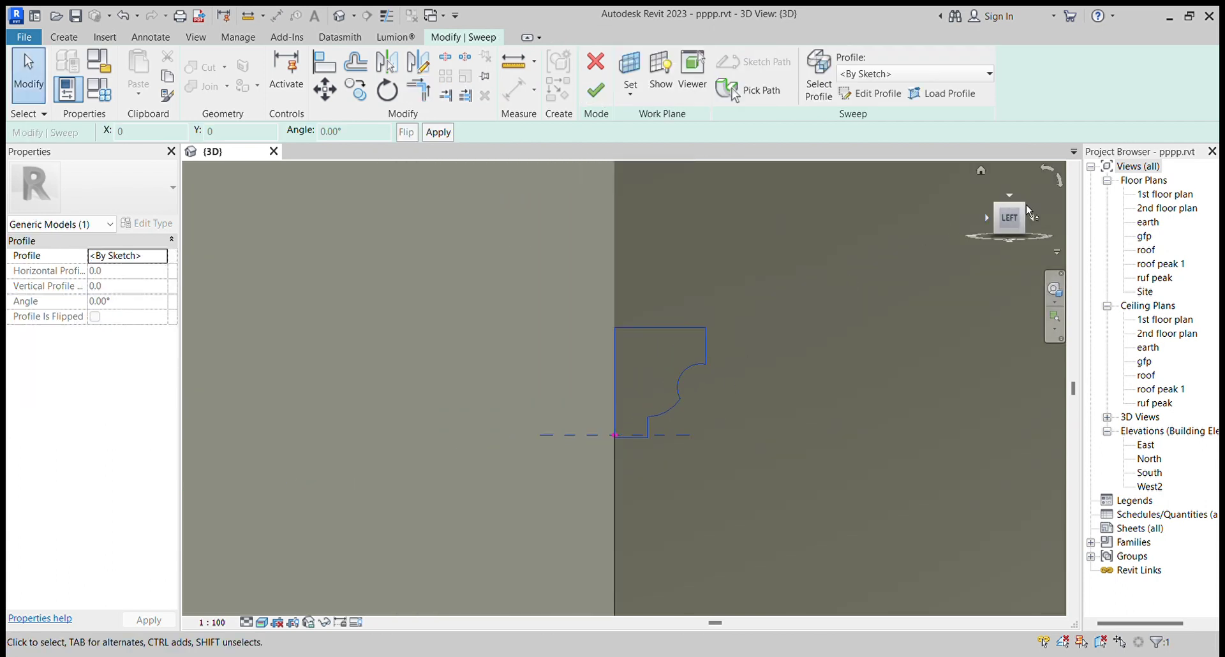
left_click(597, 91)
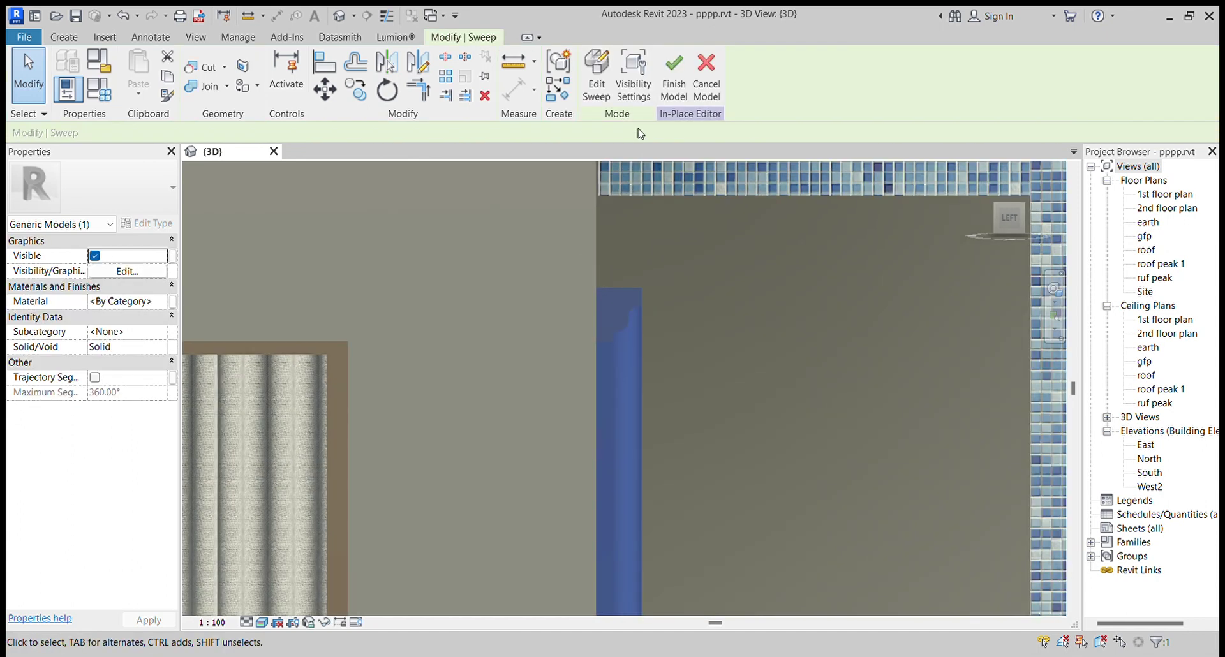
left_click(675, 75)
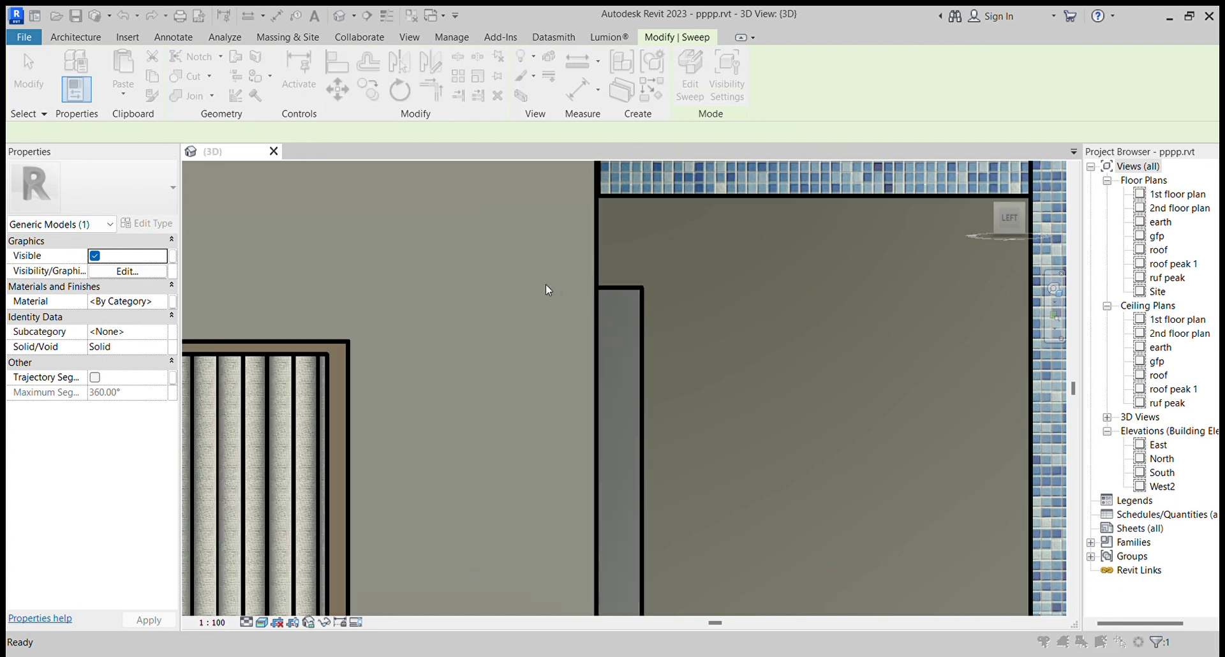
- Return to the home 3D view and examine the swept surround around the corner window on the front facade
scroll(549, 365, "down", 2)
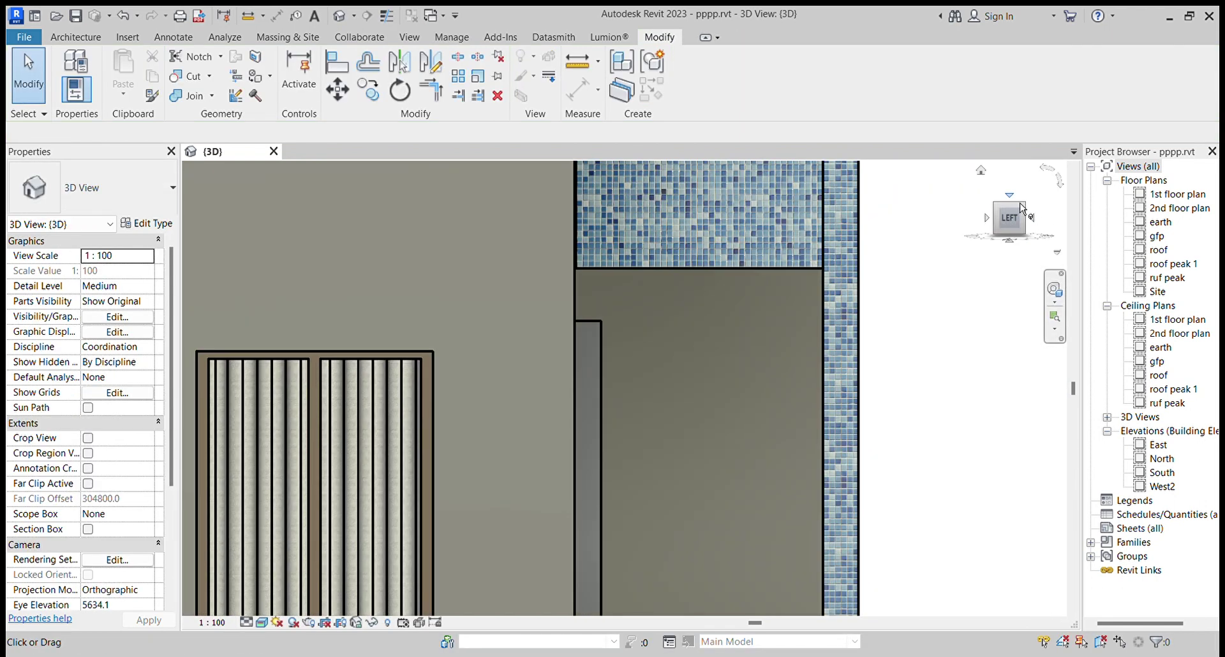
left_click(981, 170)
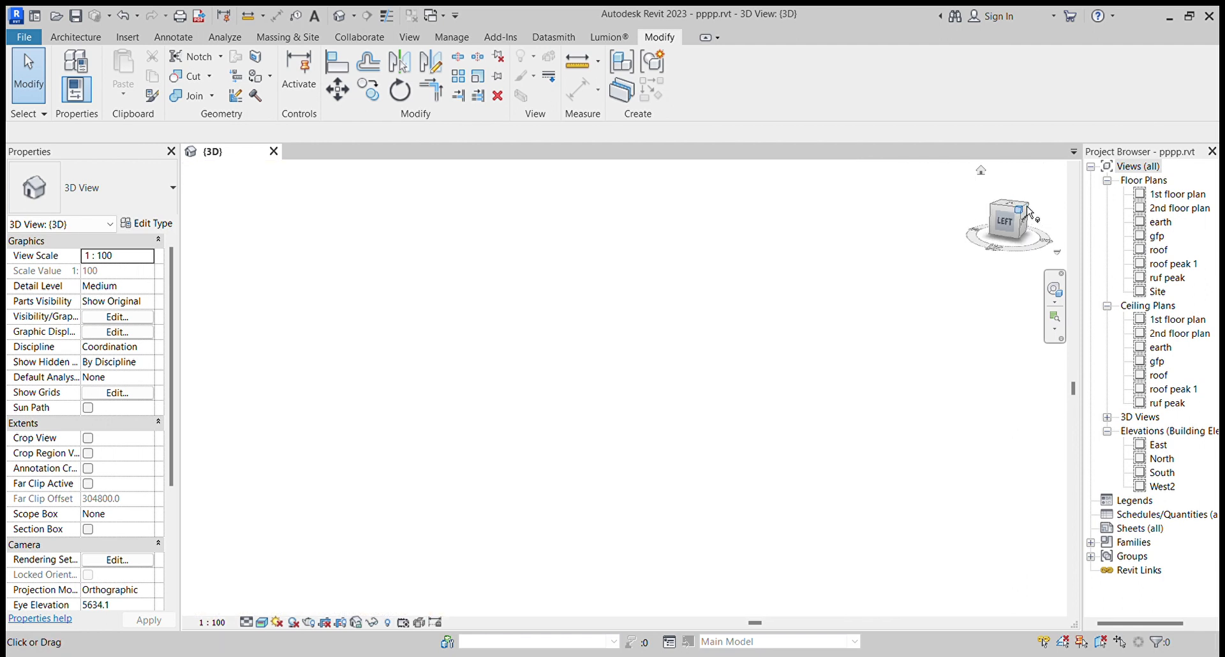
scroll(511, 414, "up", 8)
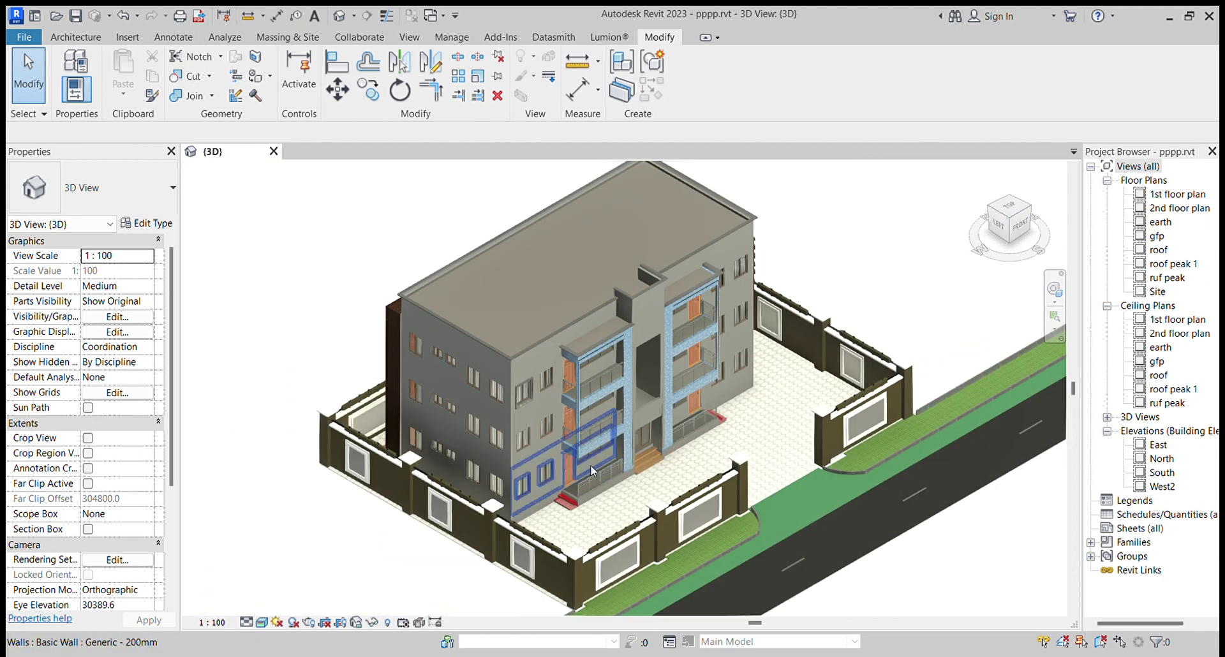
scroll(511, 413, "up", 4)
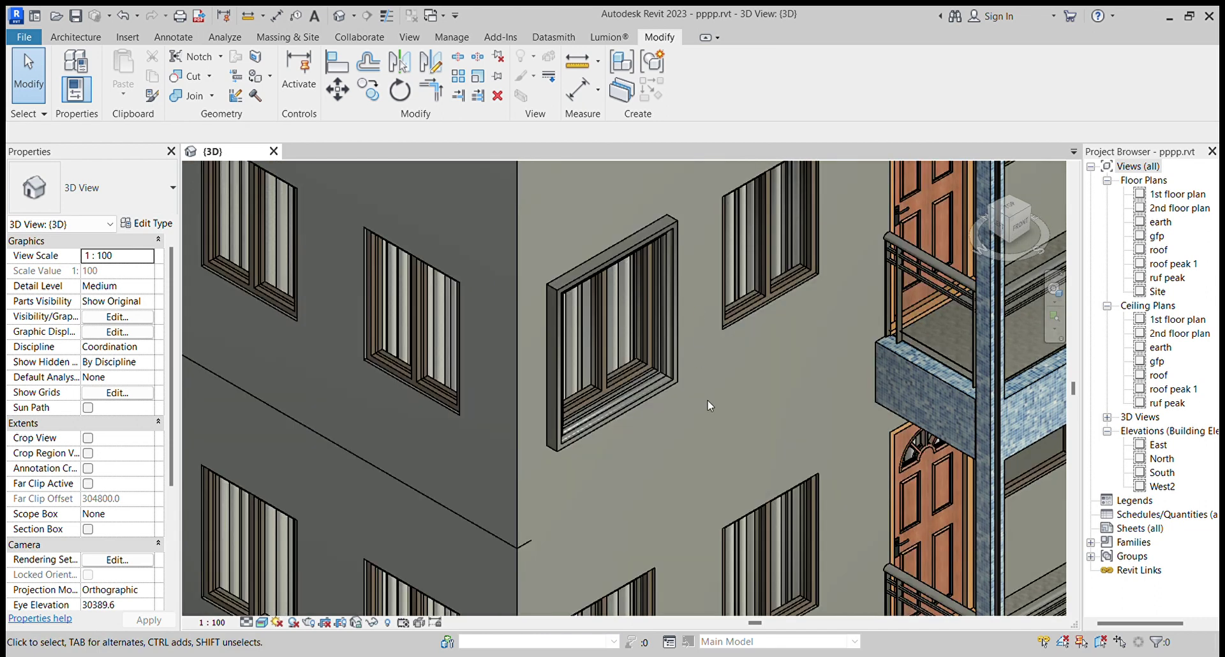
scroll(653, 218, "up", 4)
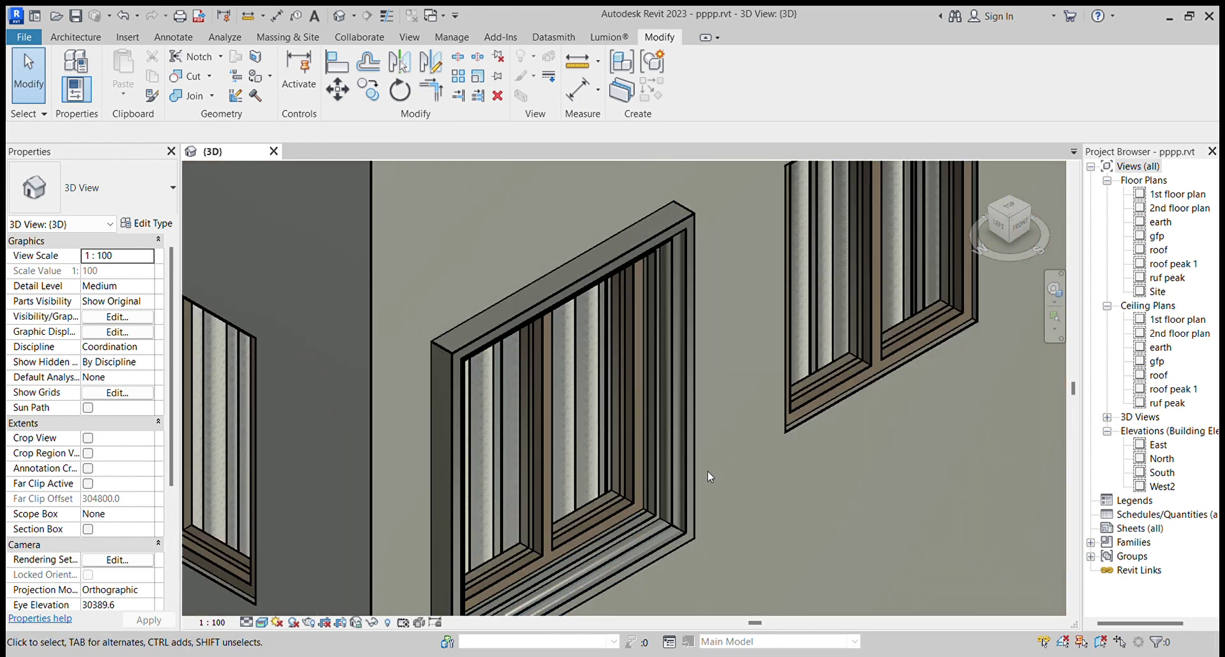
left_click(685, 420)
scroll(651, 363, "down", 5)
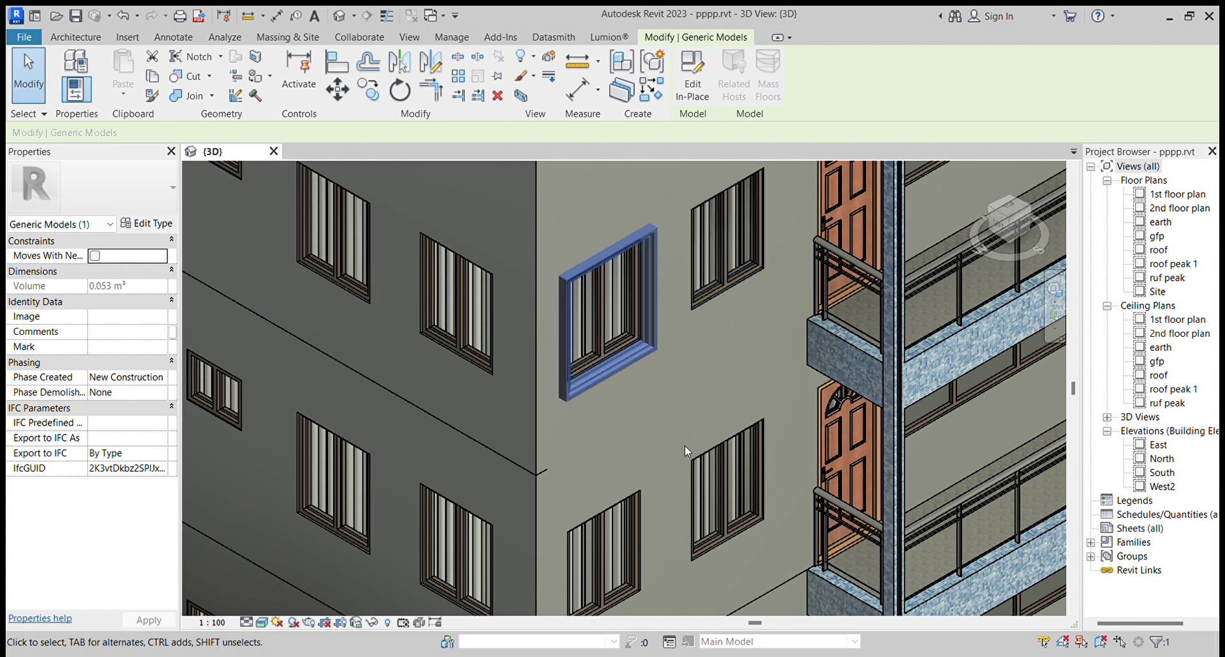
scroll(645, 222, "up", 2)
scroll(594, 374, "down", 2)
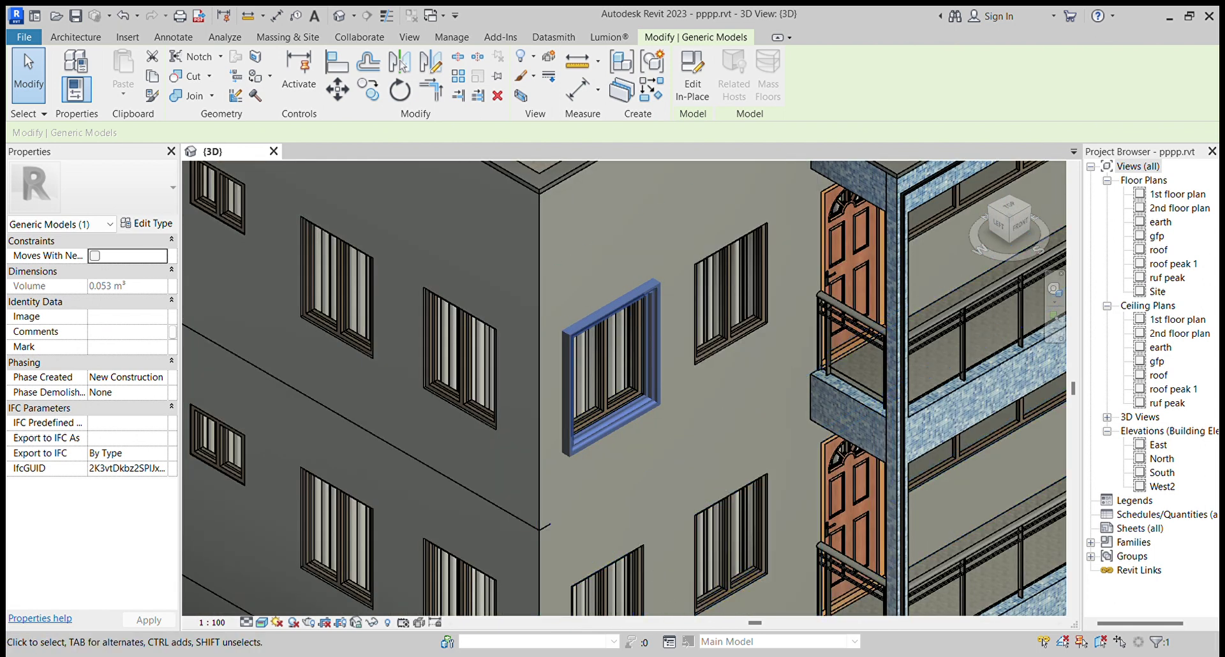
left_click(661, 535)
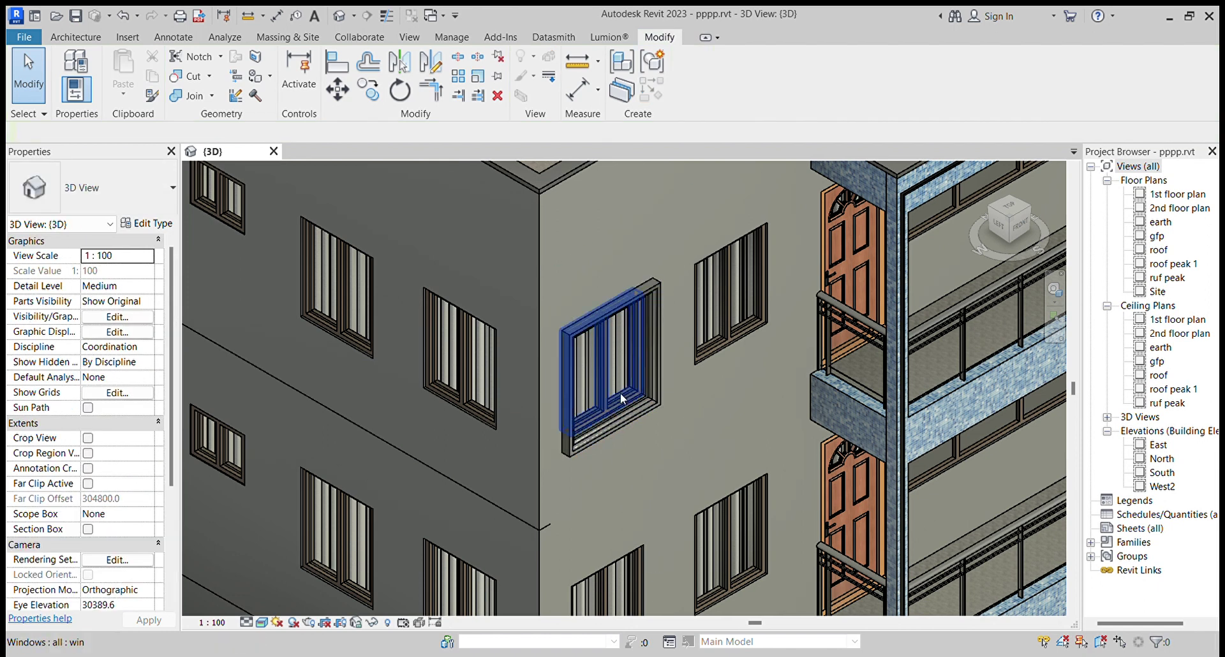